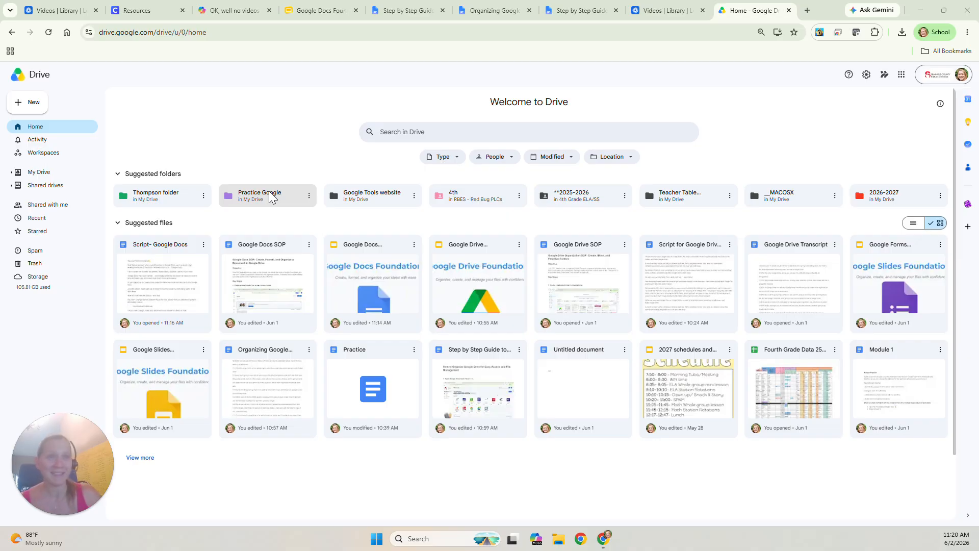
Open the Practice document stored in the Practice Google folder
double_click(271, 197)
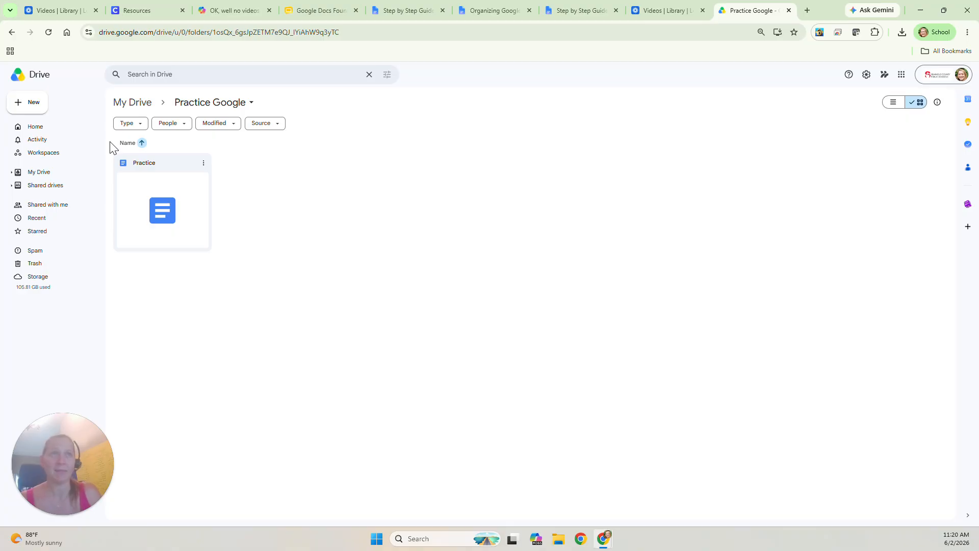
click(24, 106)
mouse_move(105, 160)
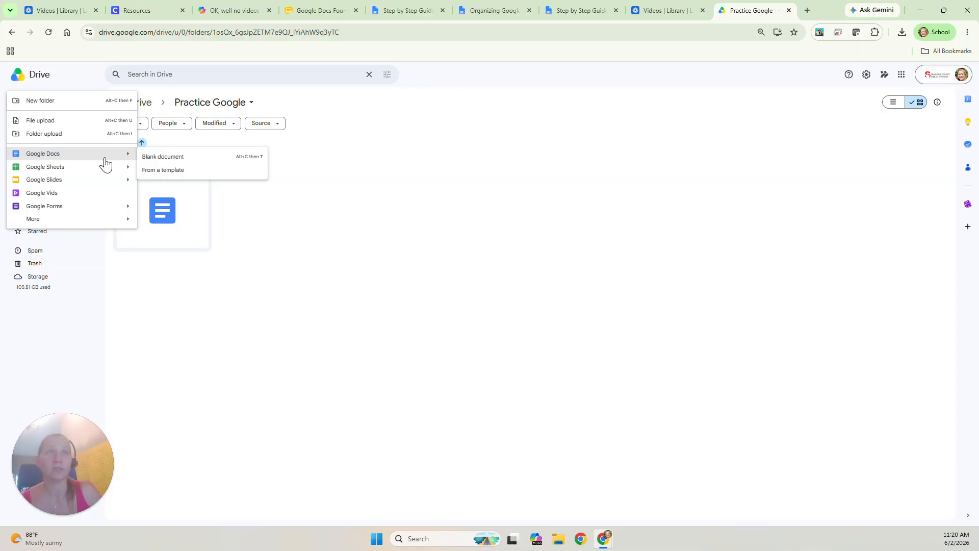
click(364, 266)
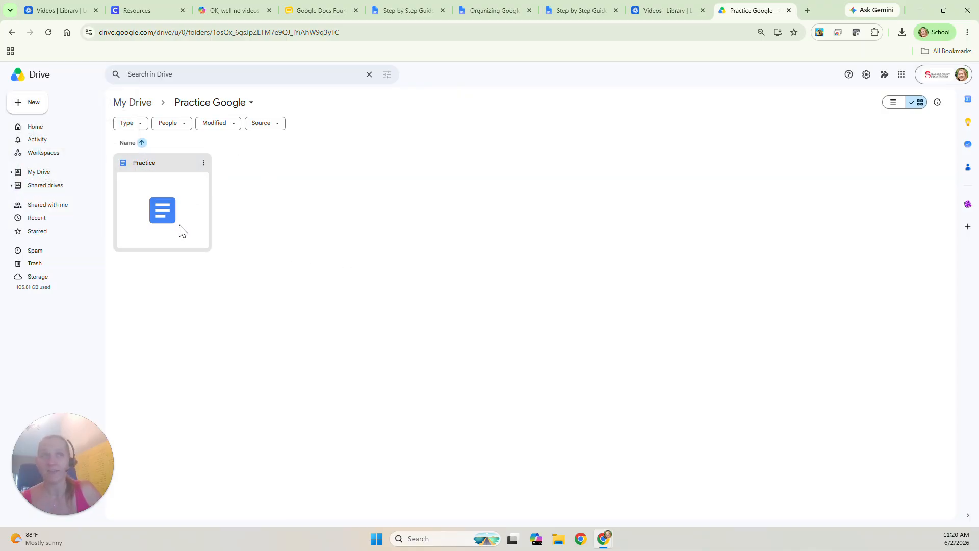
double_click(182, 229)
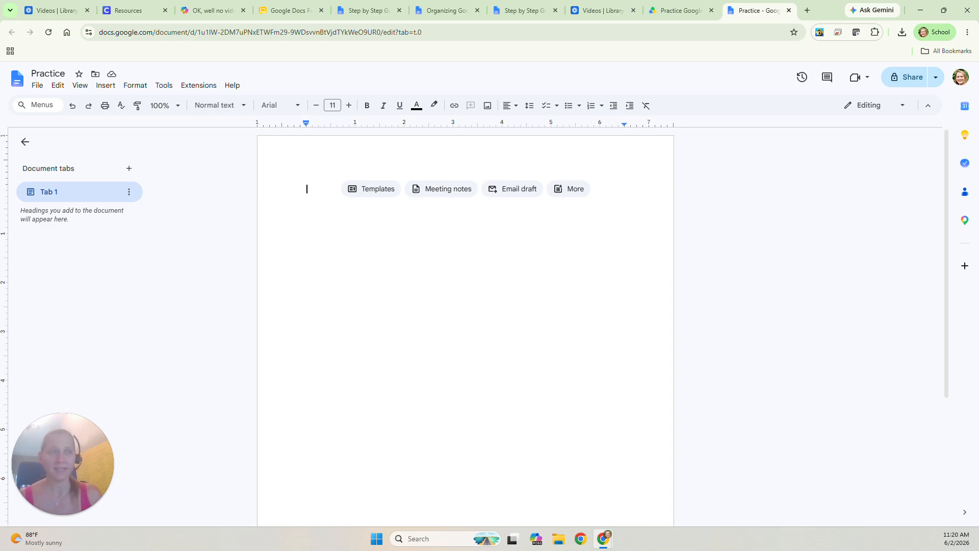
Enter "Text" in the blank document and change its font to Montserrat
text(Text)
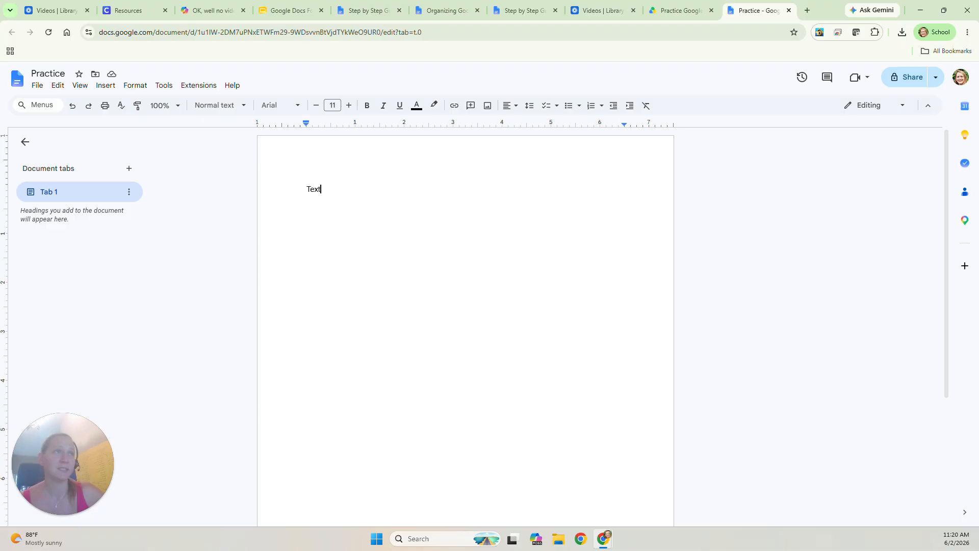
drag(322, 189, 306, 189)
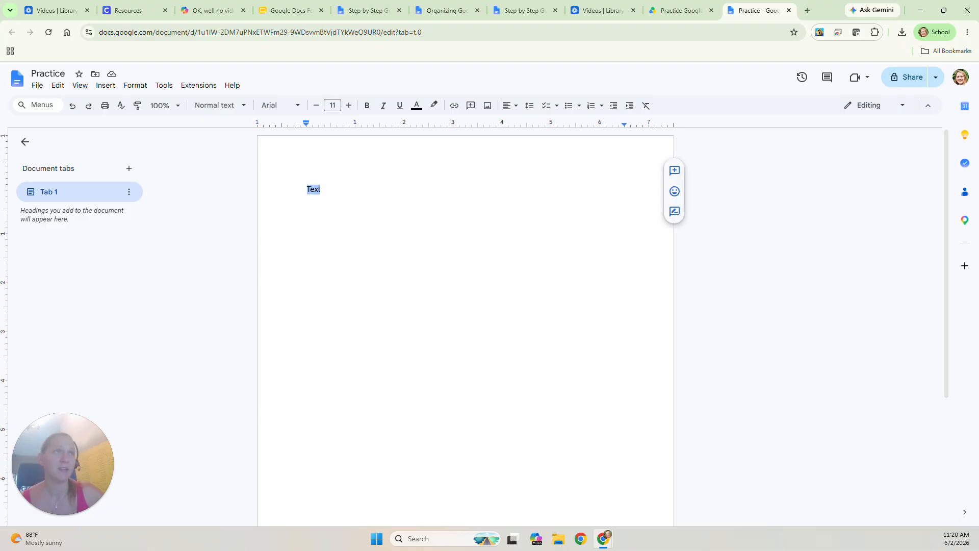
click(299, 109)
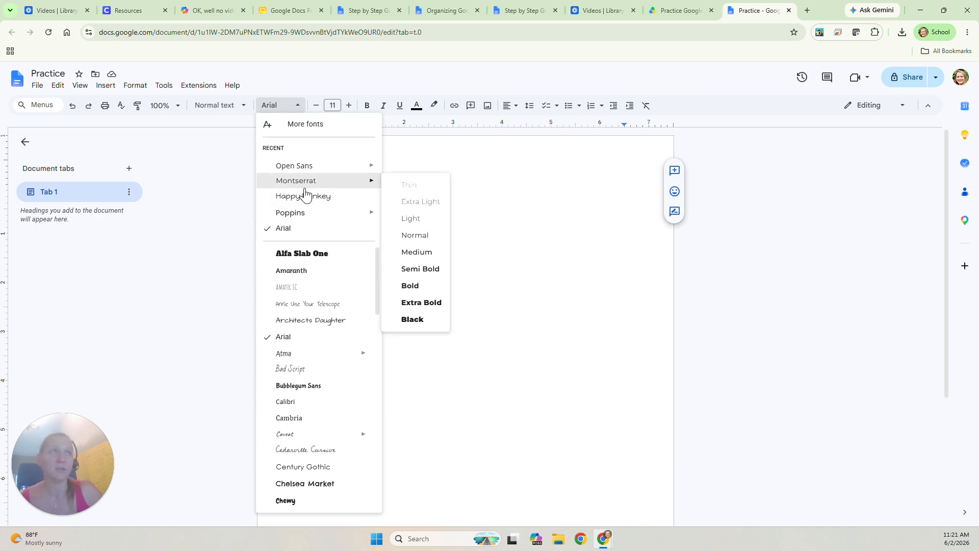
mouse_move(303, 171)
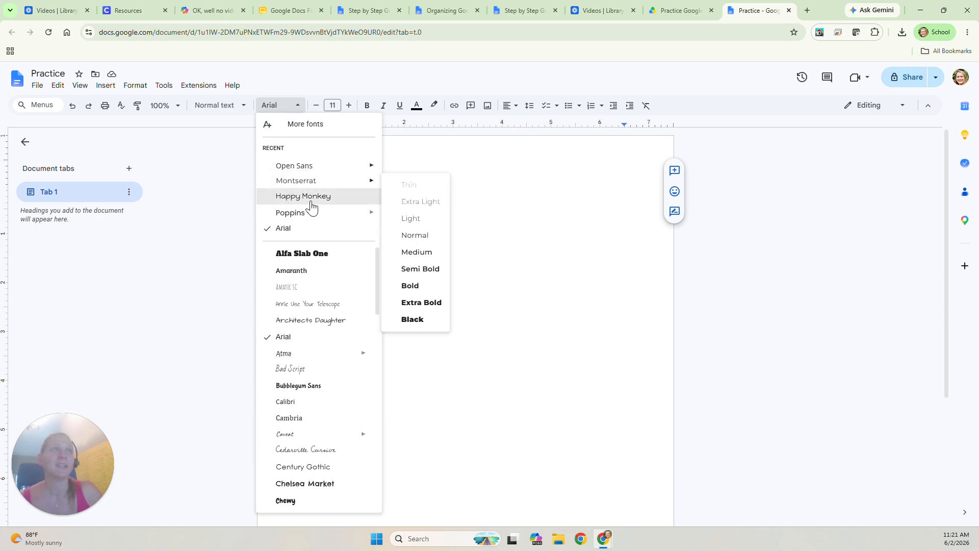
click(296, 181)
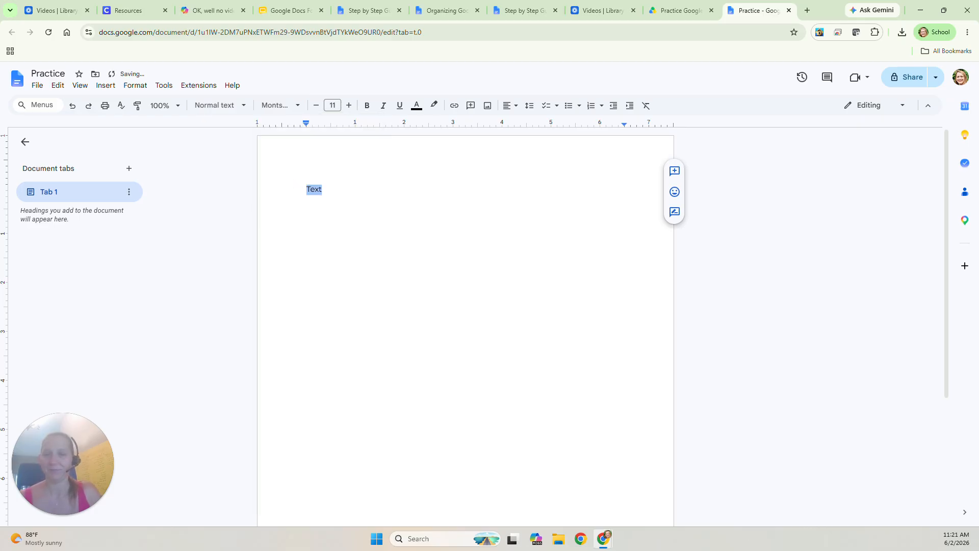
Set the font size of the word "Text" to 14
click(349, 105)
click(349, 106)
click(349, 105)
click(349, 105)
click(317, 106)
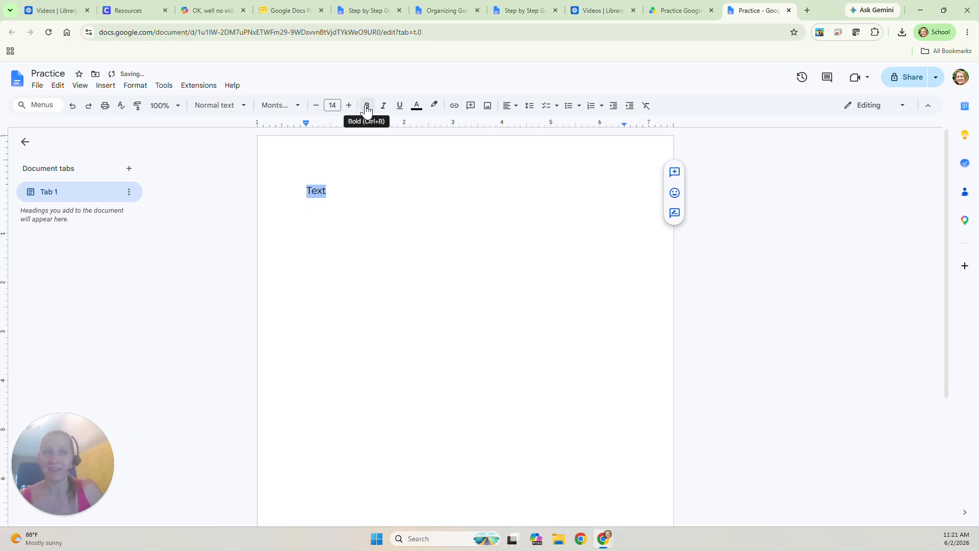
Try bold, italic and underline formatting on the word "Text", without keeping any of them
click(367, 108)
click(367, 106)
click(383, 106)
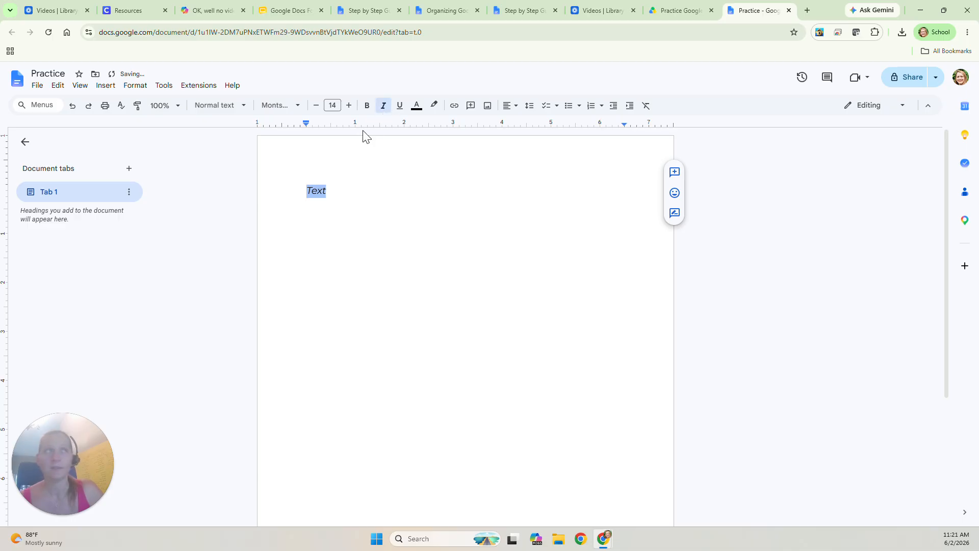
click(383, 105)
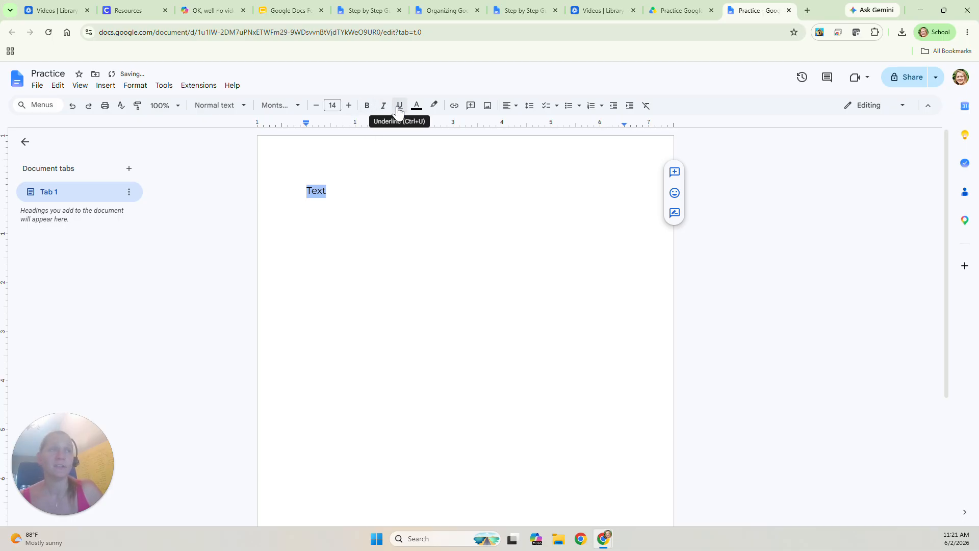
click(400, 108)
Color the word "Text" light blue by sampling the highlight behind Tab 1 with the eyedropper
click(416, 106)
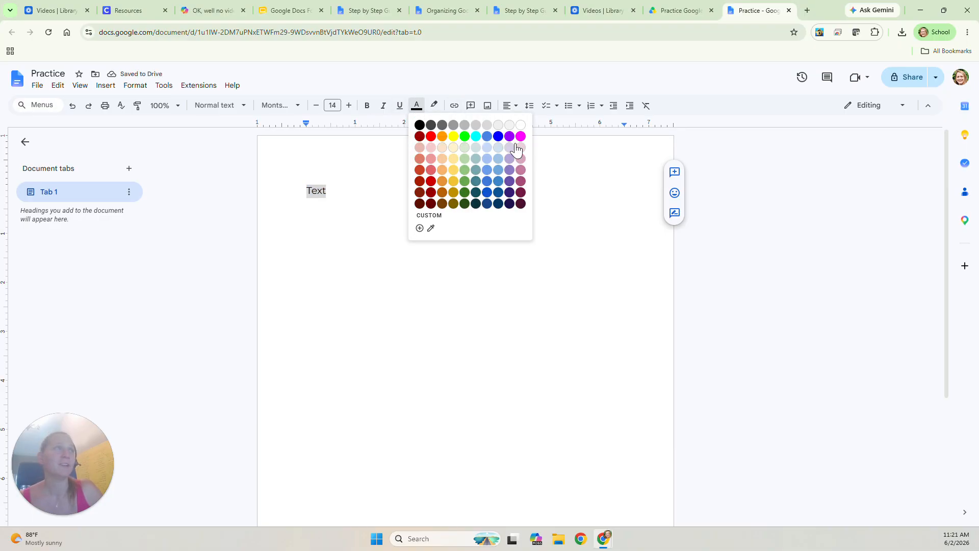
click(431, 229)
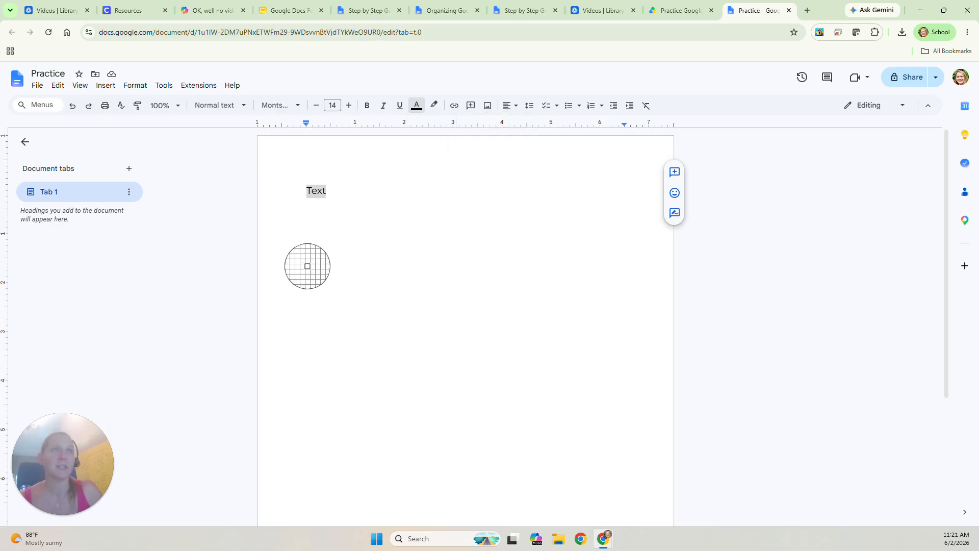
click(101, 194)
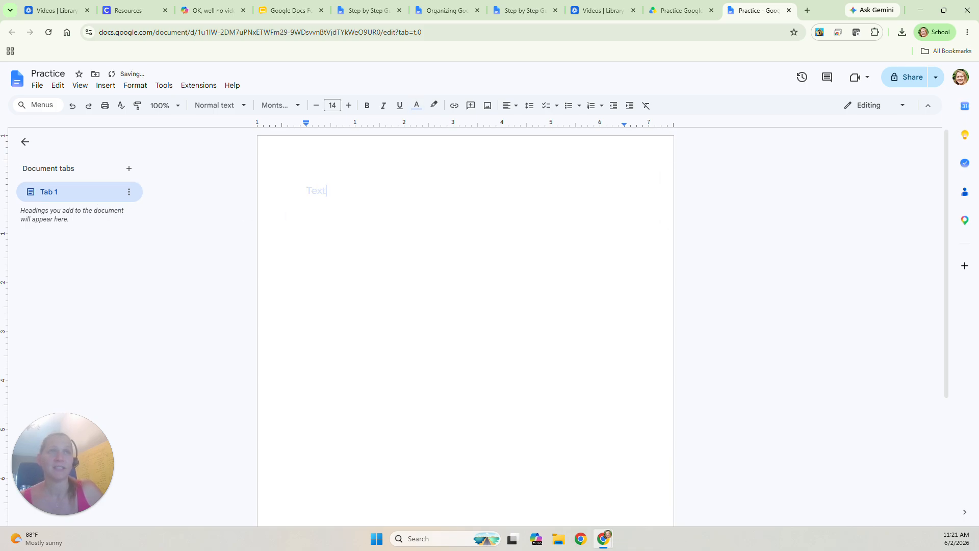
Set the text color of the word back to black and view the highlight color choices
key(ctrl+a)
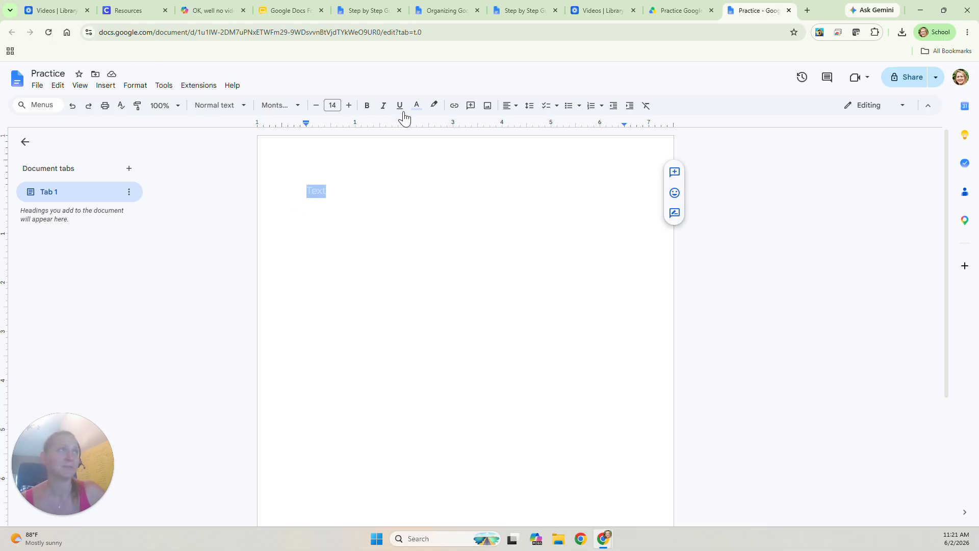
click(417, 105)
click(420, 127)
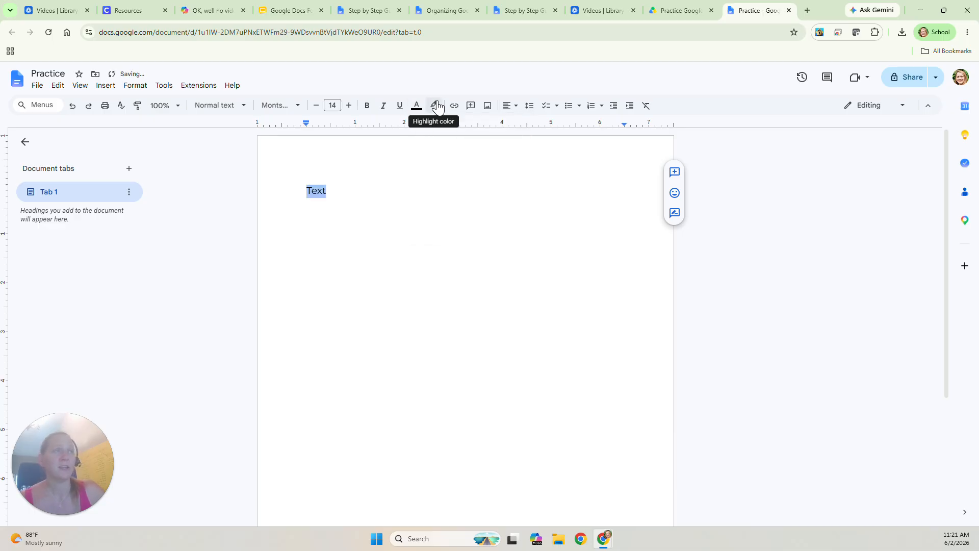
click(434, 105)
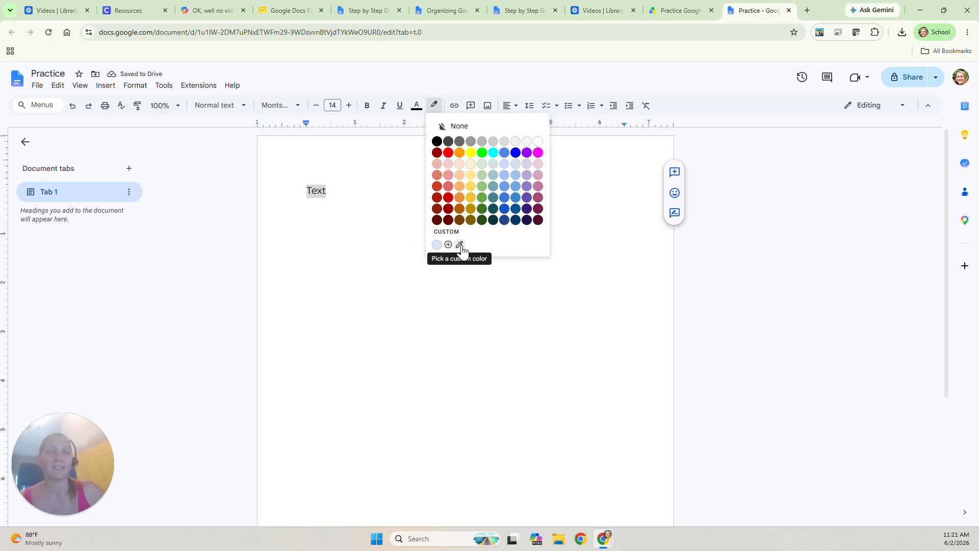
click(327, 190)
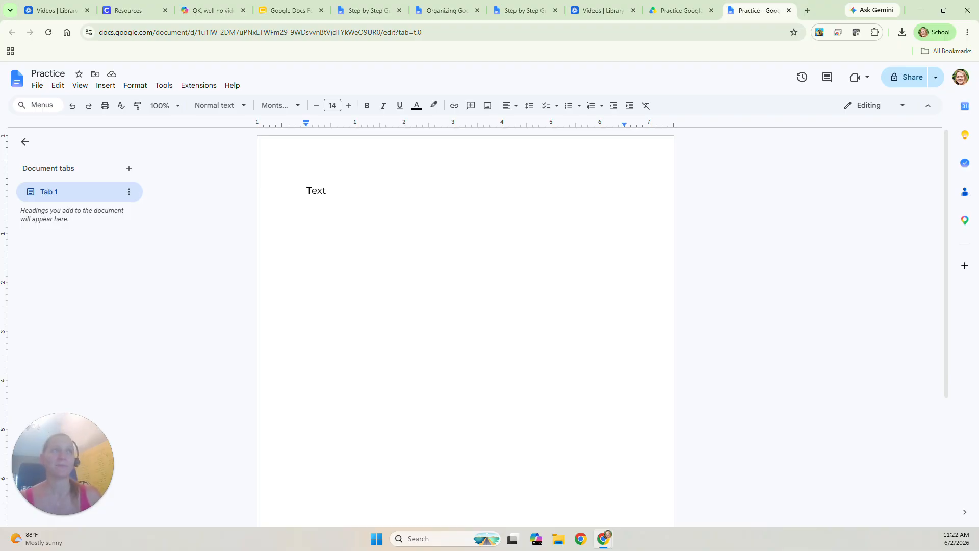
Enlarge the word "Text" step by step to font size 30
double_click(325, 191)
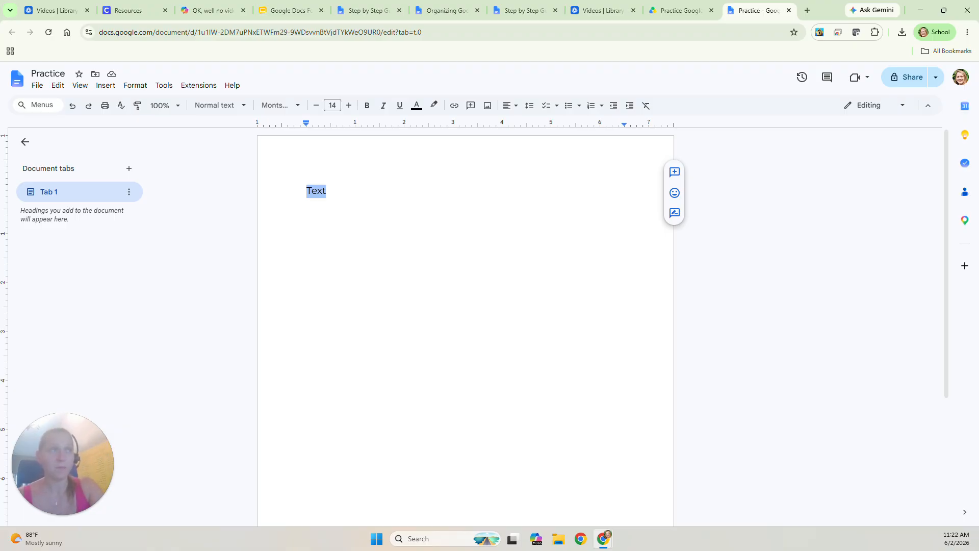
key(ctrl+shift+period)
key(ctrl+shift+period)
key(ctrl+shift+period)
key(ctrl+shift+period)
key(ctrl+shift+period)
key(ctrl+shift+period)
key(ctrl+shift+period)
key(ctrl+shift+period)
key(ctrl+shift+period)
key(ctrl+shift+period)
key(ctrl+shift+period)
key(ctrl+shift+period)
key(ctrl+shift+period)
key(ctrl+shift+period)
key(ctrl+shift+period)
key(ctrl+shift+period)
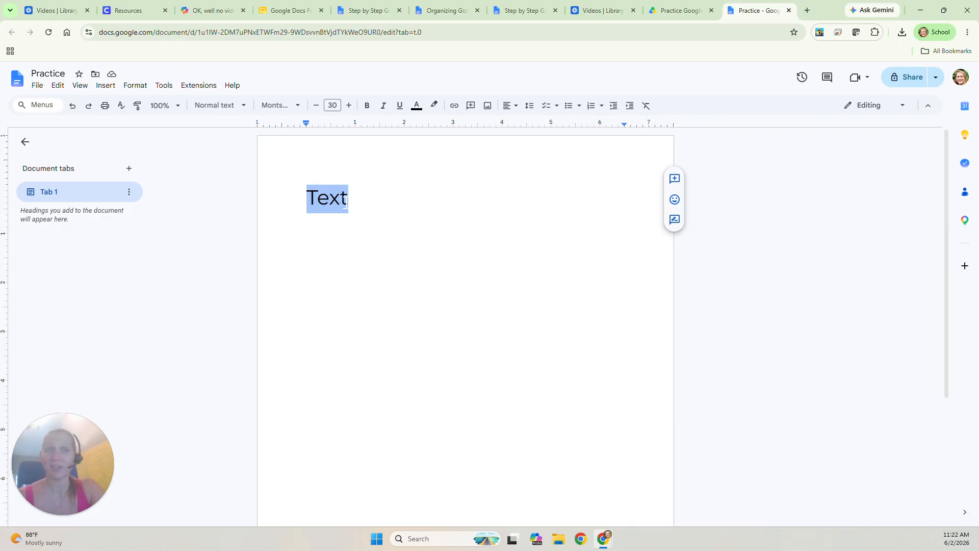
Reduce the selected word step by step to font size 17
key(ctrl+shift+comma)
key(ctrl+shift+comma)
key(ctrl+shift+comma)
key(ctrl+shift+comma)
key(ctrl+shift+comma)
key(ctrl+shift+comma)
key(ctrl+shift+comma)
key(ctrl+shift+comma)
key(ctrl+shift+comma)
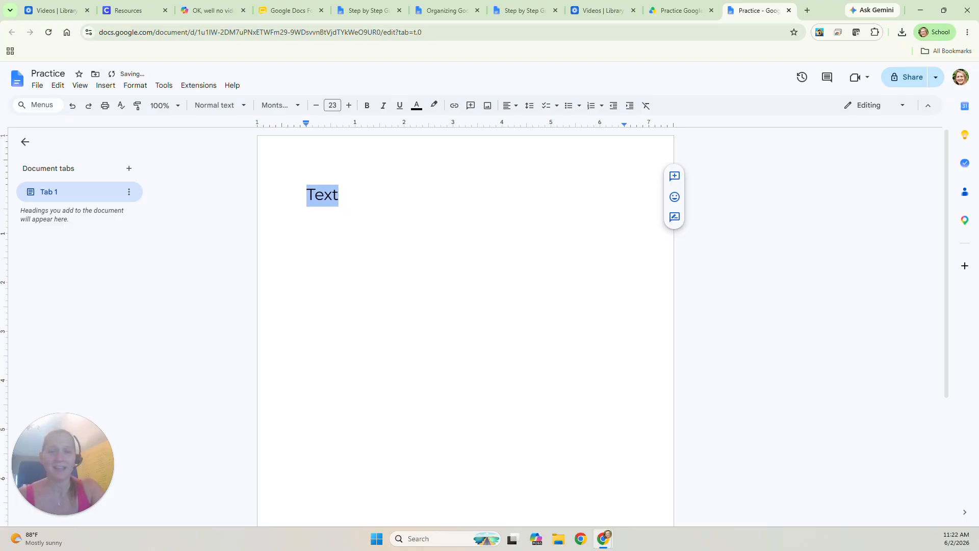
key(ctrl+shift+comma)
key(ctrl+shift+comma)
key(ctrl+shift+comma)
key(ctrl+shift+comma)
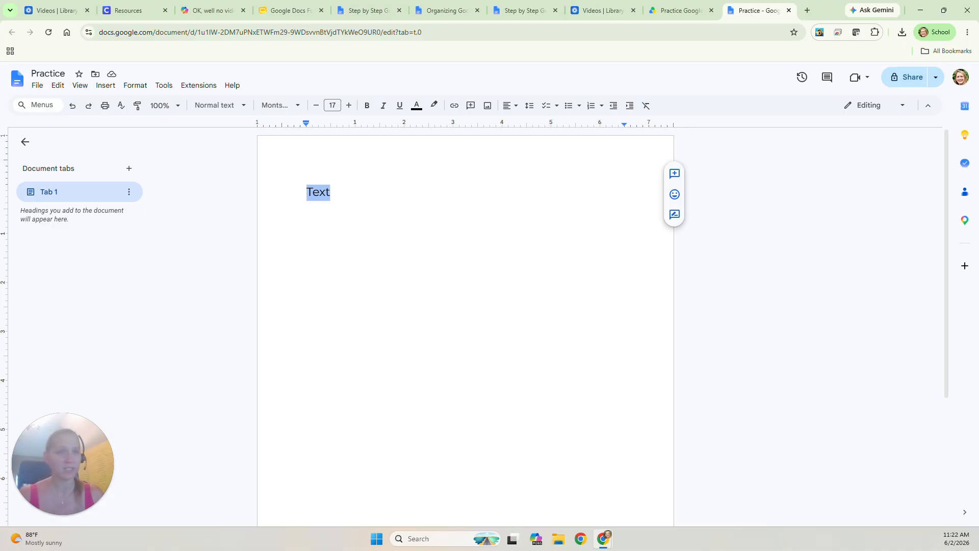
Try bold and underline on the selected word, switch both off again, and italicize it
key(ctrl+b)
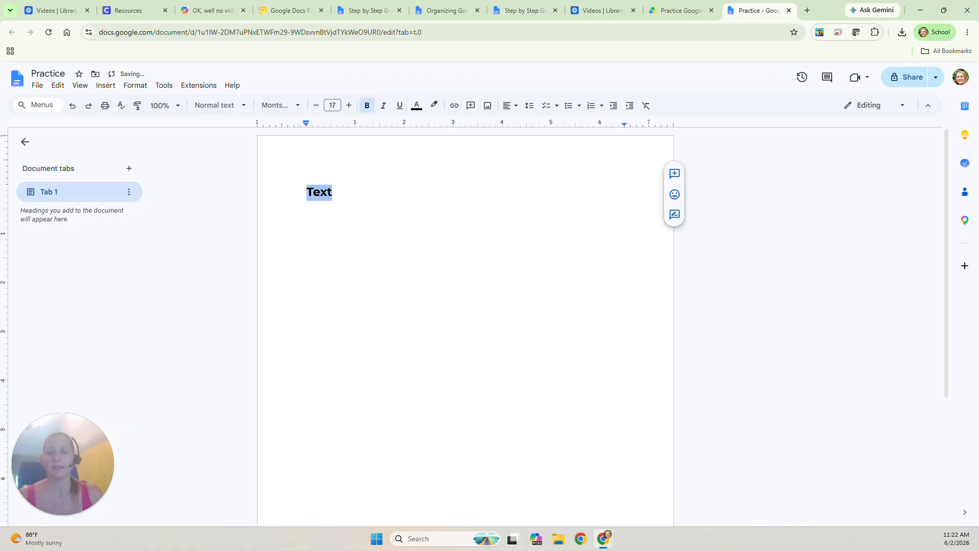
key(ctrl+b)
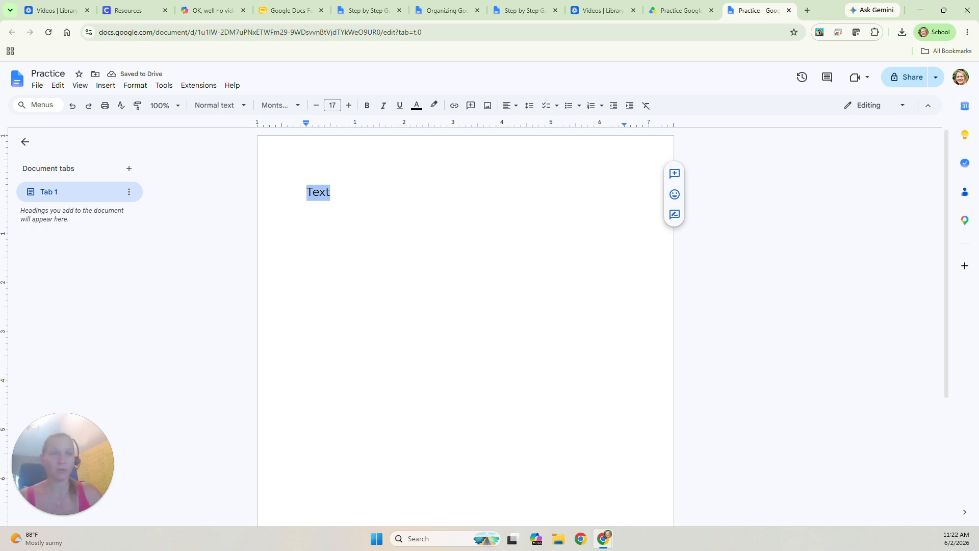
key(ctrl+u)
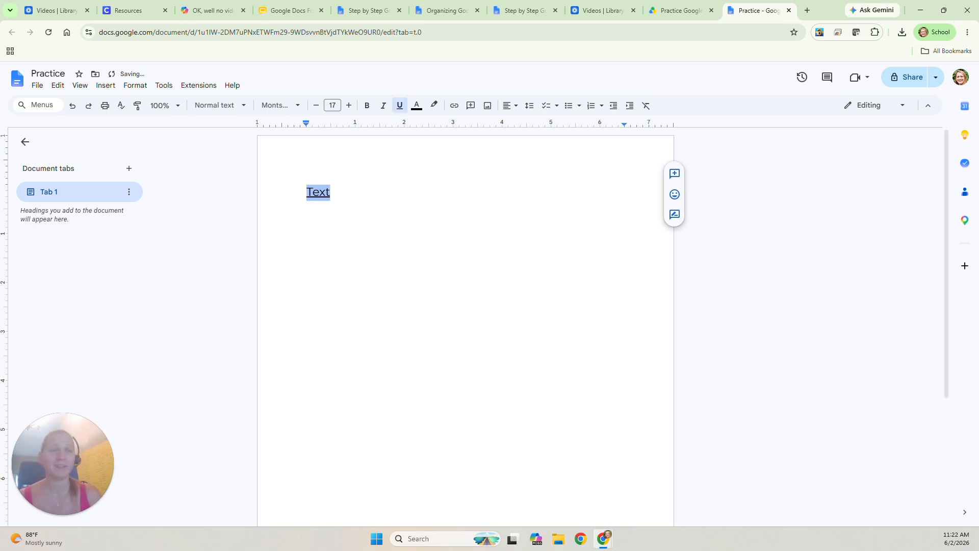
key(ctrl+u)
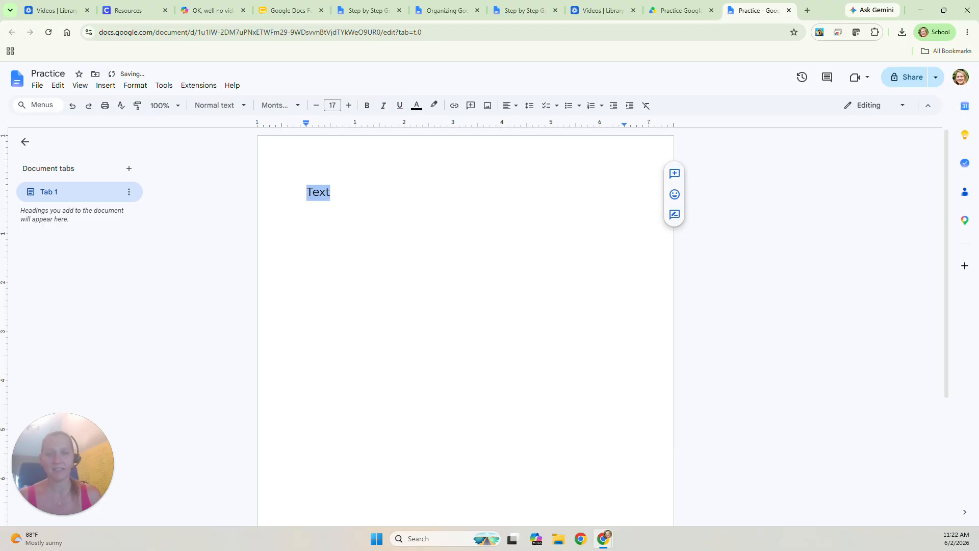
key(ctrl+i)
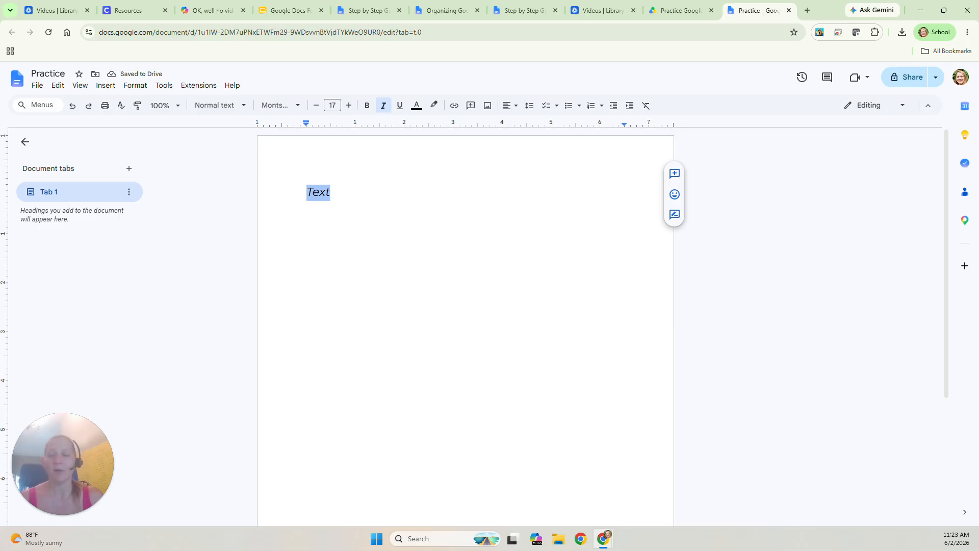
Add an "s" so the word reads "Texts" and remove its italics
key(Right)
text(s)
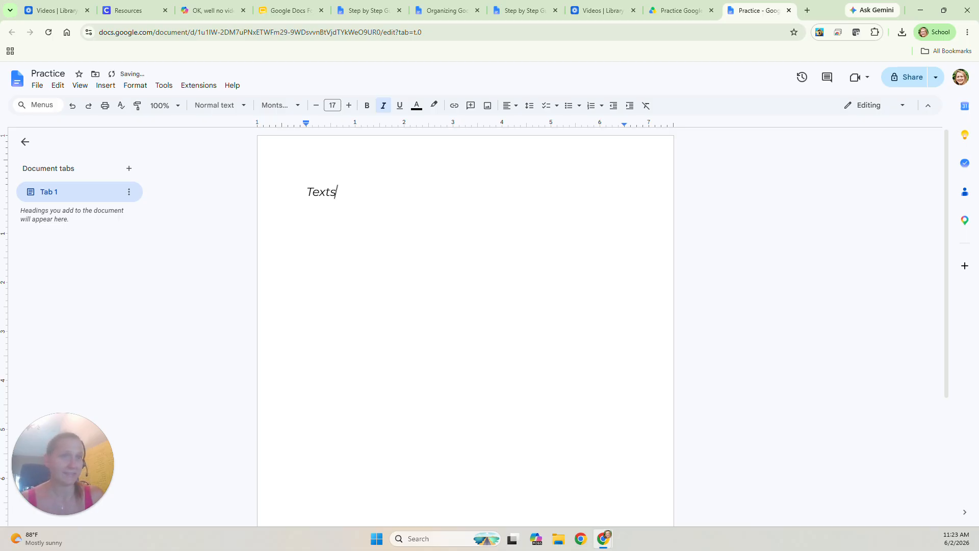
drag(337, 193, 308, 194)
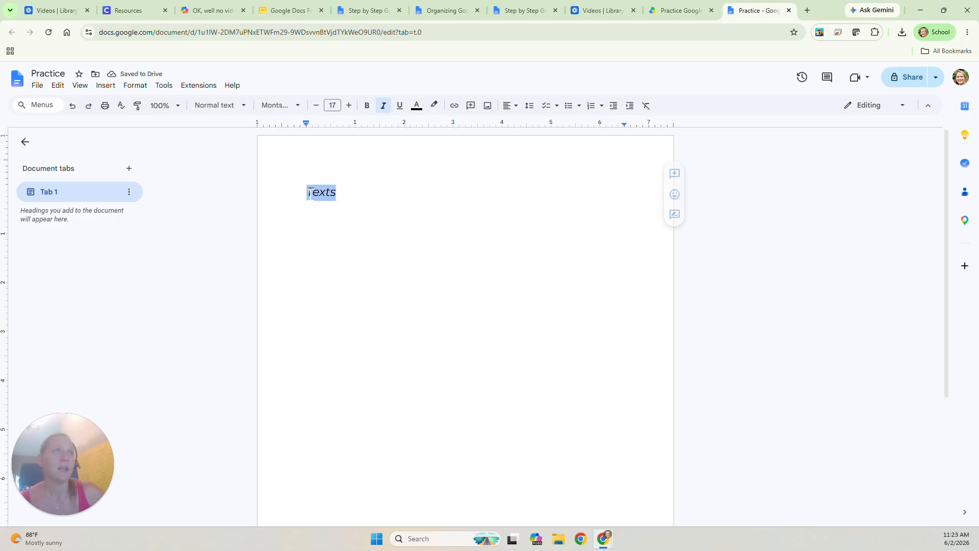
key(ctrl+i)
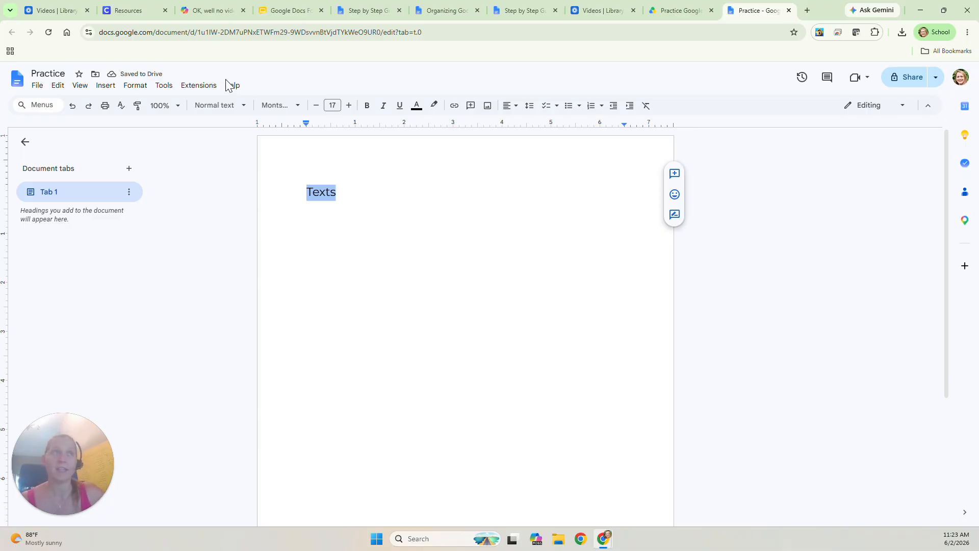
Undo the removal of the italics and the added "s"
click(59, 88)
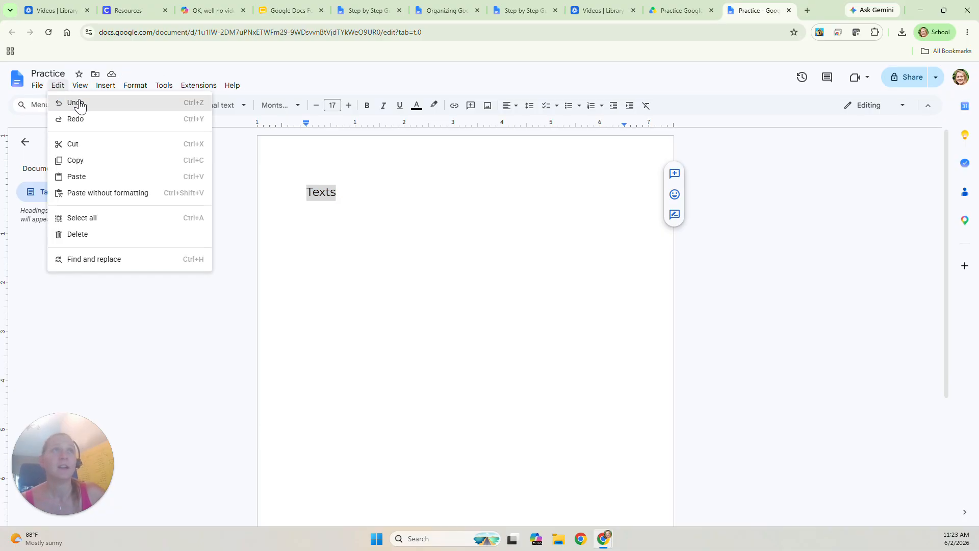
click(77, 103)
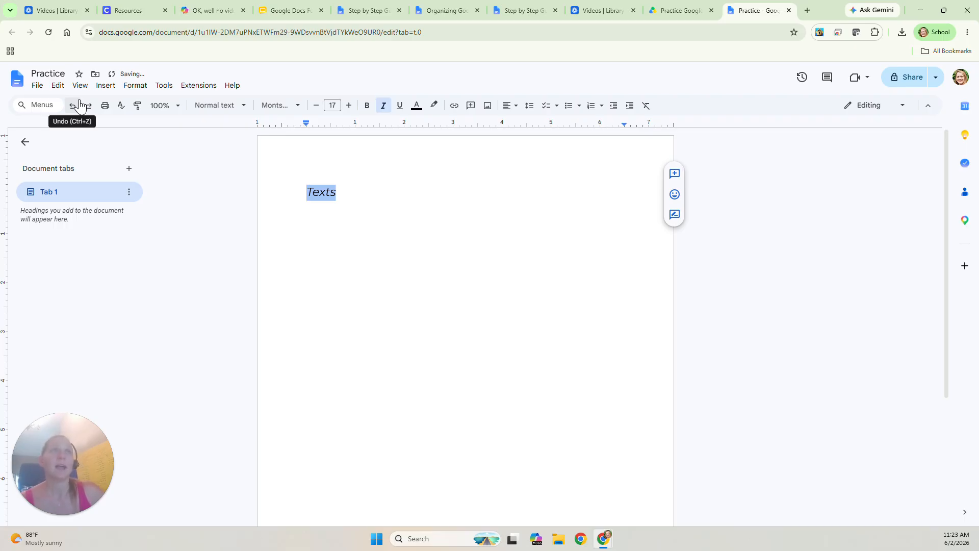
click(58, 85)
click(74, 101)
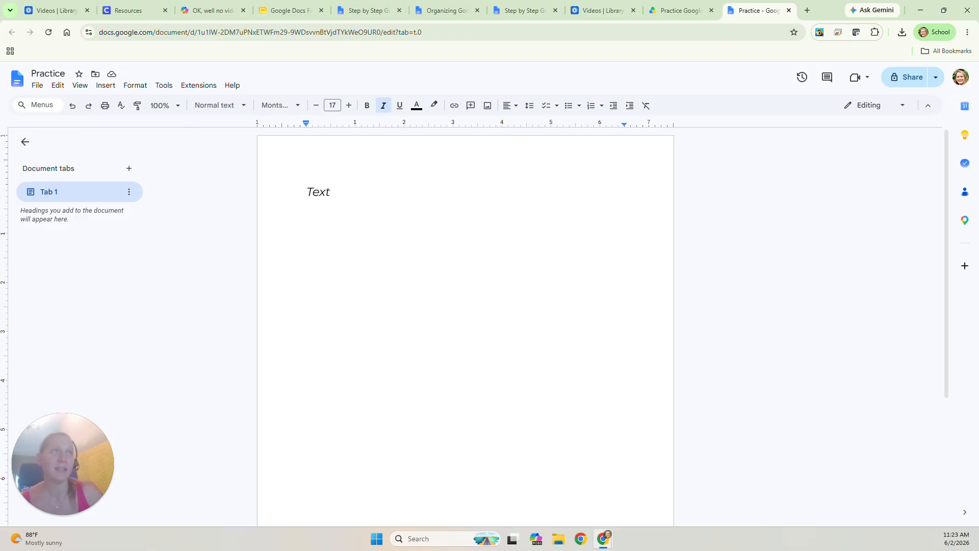
Select the whole word, try it without italics and with an underline, and restore its plain italic style
key(ctrl+a)
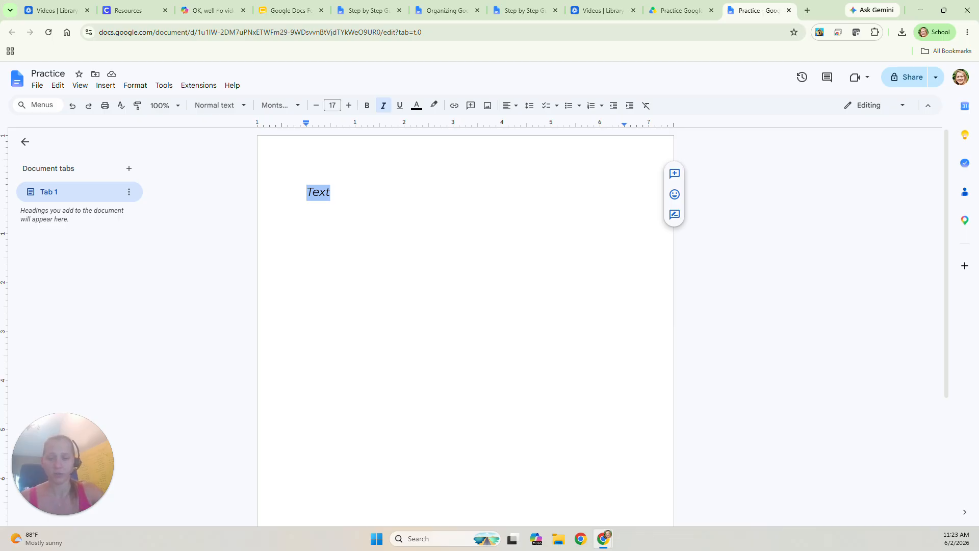
key(ctrl+i)
key(ctrl+u)
key(ctrl+u)
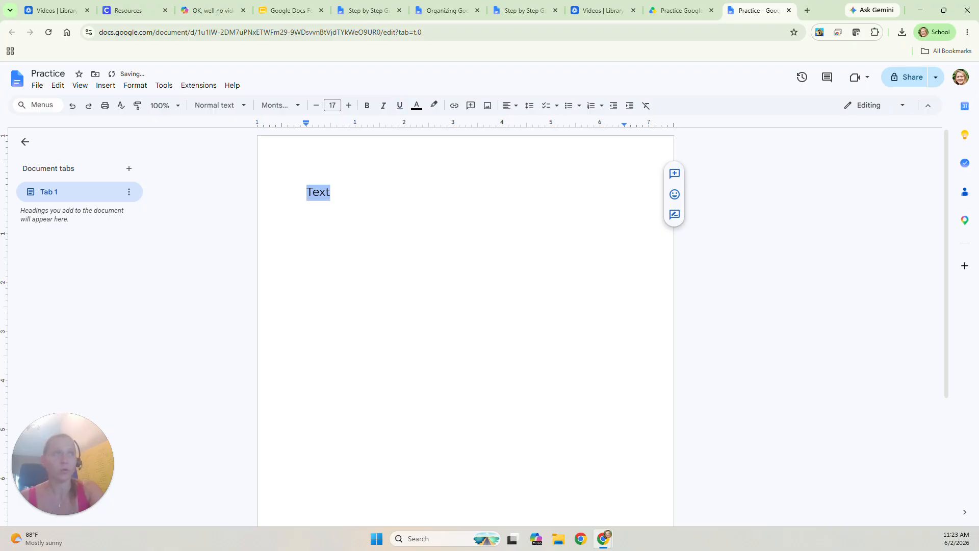
key(ctrl+i)
Add an "s" so the word reads "Texts" and start a new line below it with italics off
key(Right)
text(s)
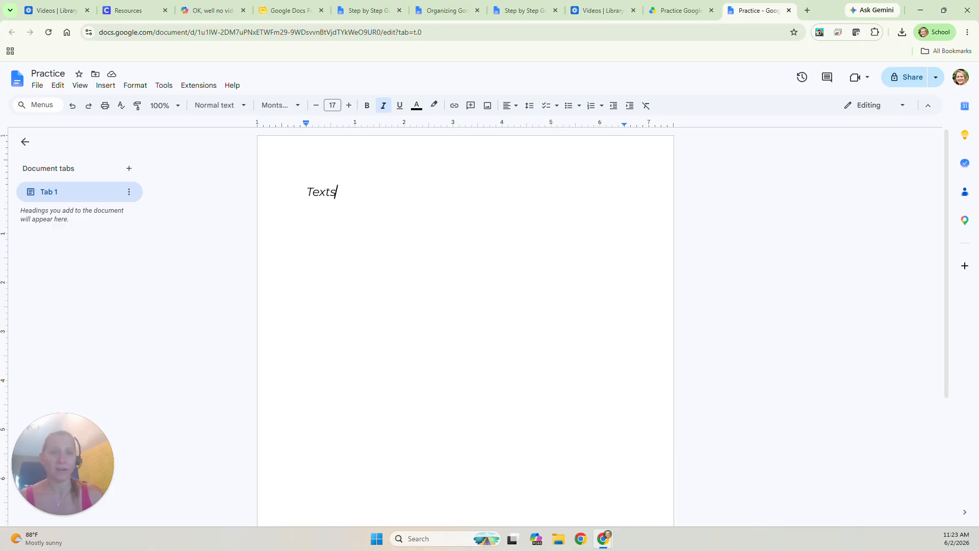
key(Return)
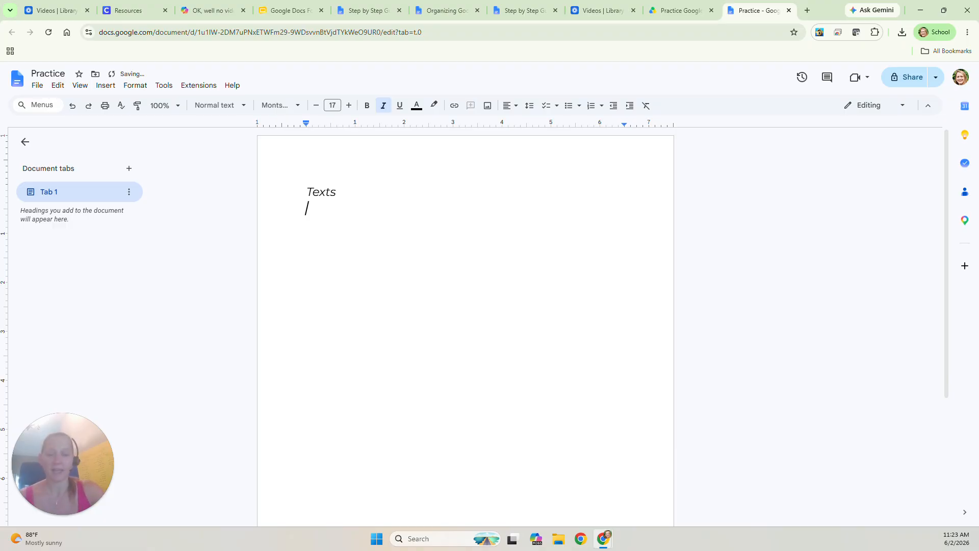
key(ctrl+i)
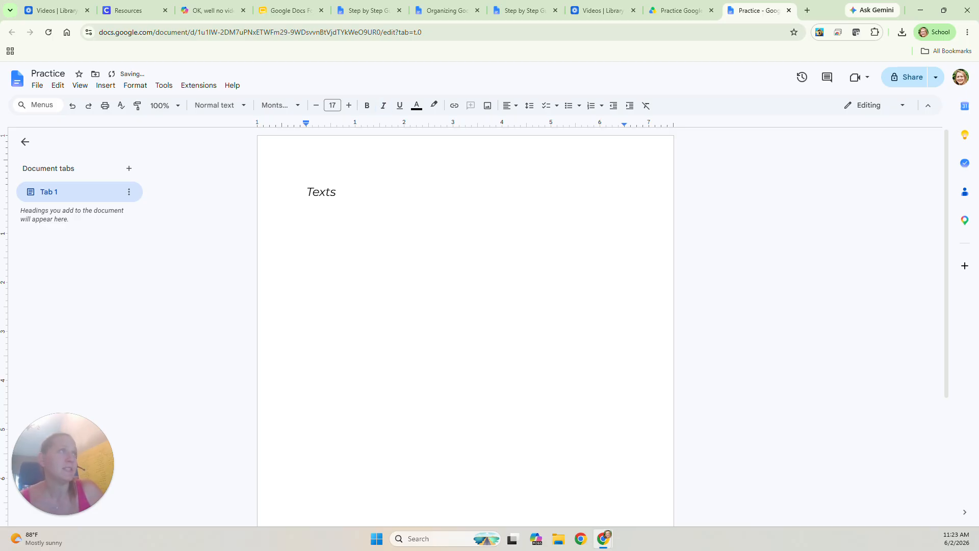
Look over the bullet and checklist styles, create a checklist item reading "dog" on the new line, and check it off
click(580, 106)
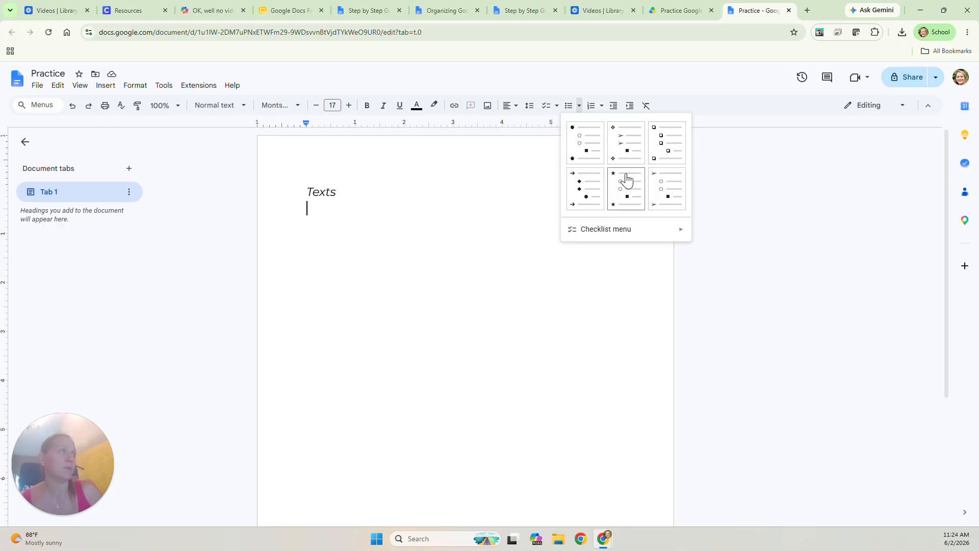
click(555, 106)
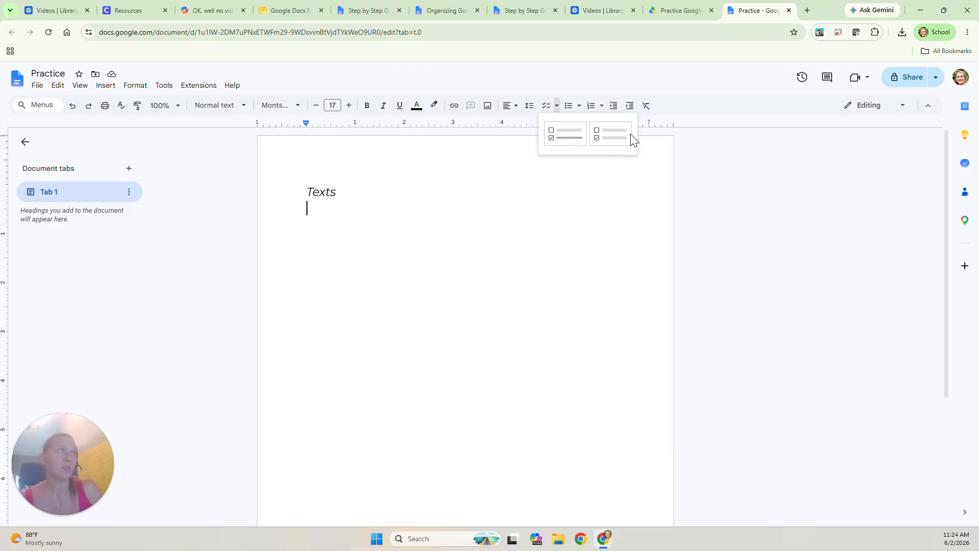
click(546, 106)
text(dog)
click(325, 209)
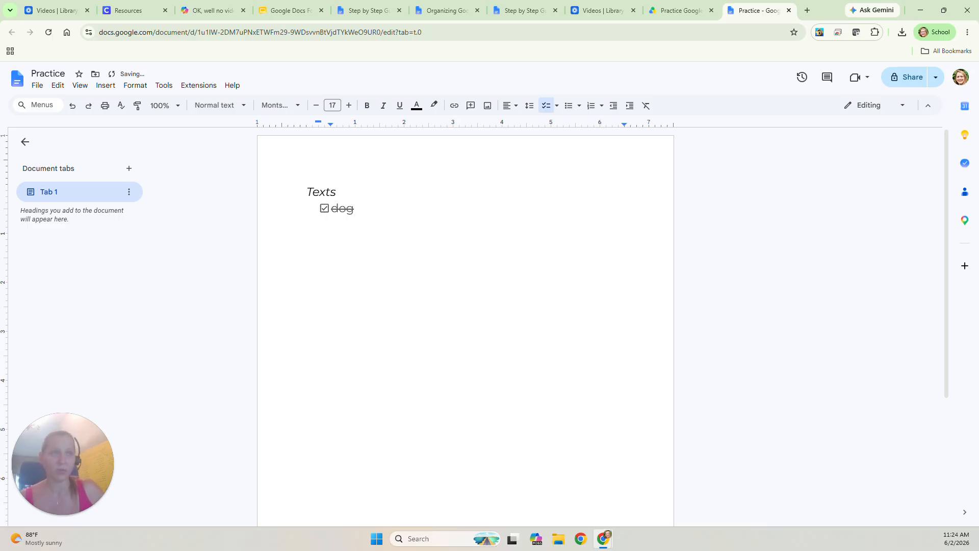
Switch the checklist to the style without strikethrough and add an empty item below "Dog"
click(555, 106)
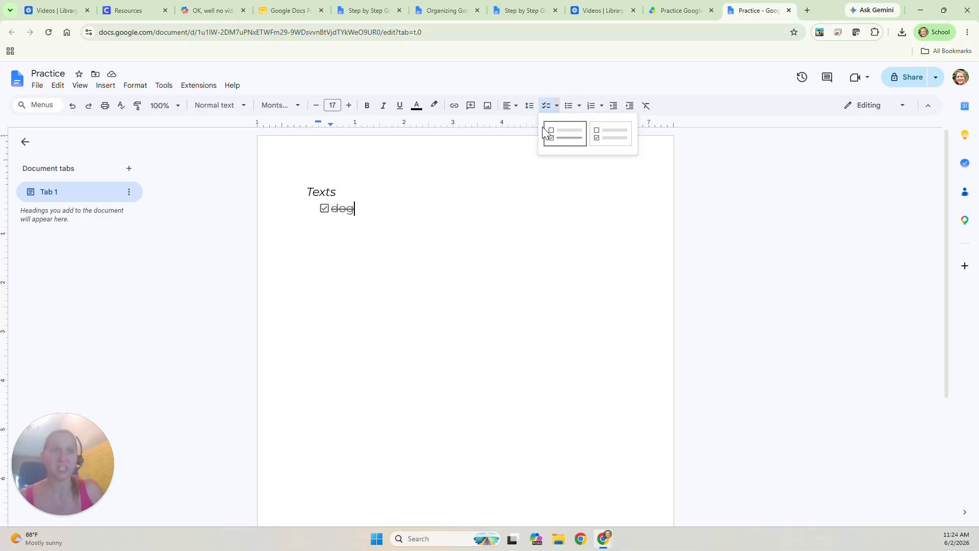
click(604, 143)
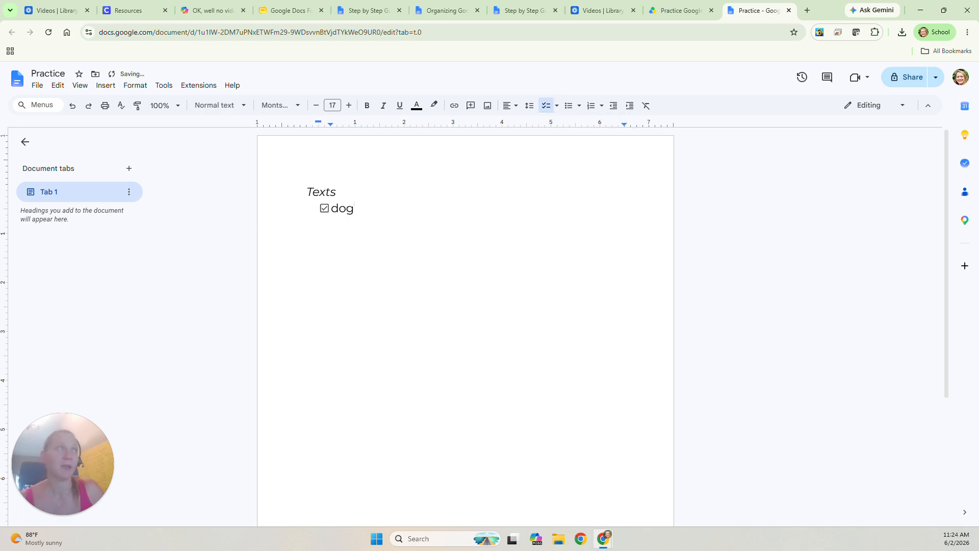
key(Return)
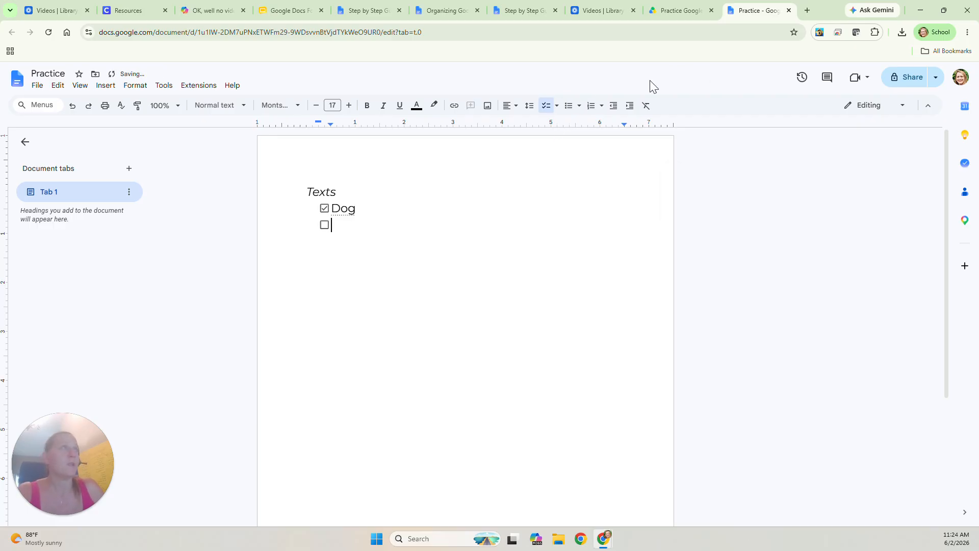
Convert the checklist to a numbered list and look over the available numbering styles
click(592, 111)
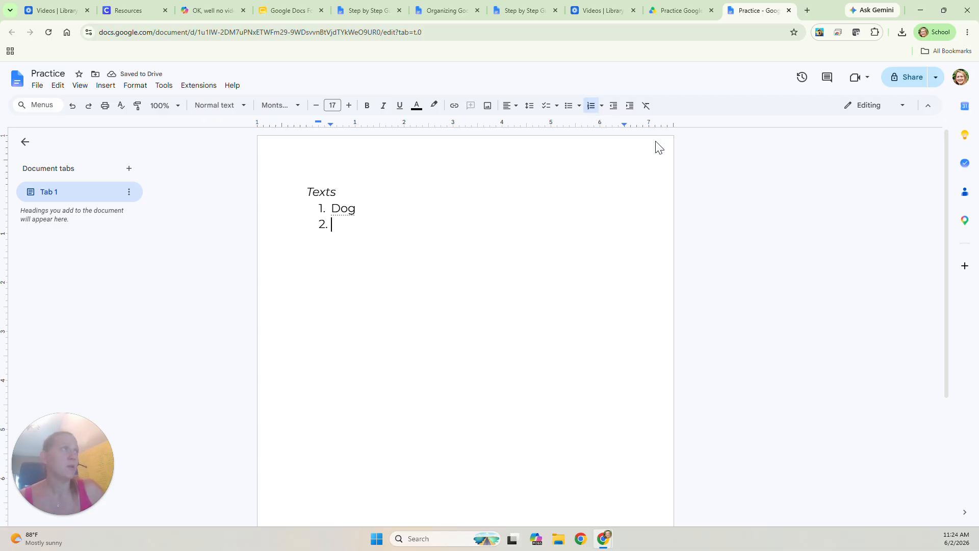
click(602, 107)
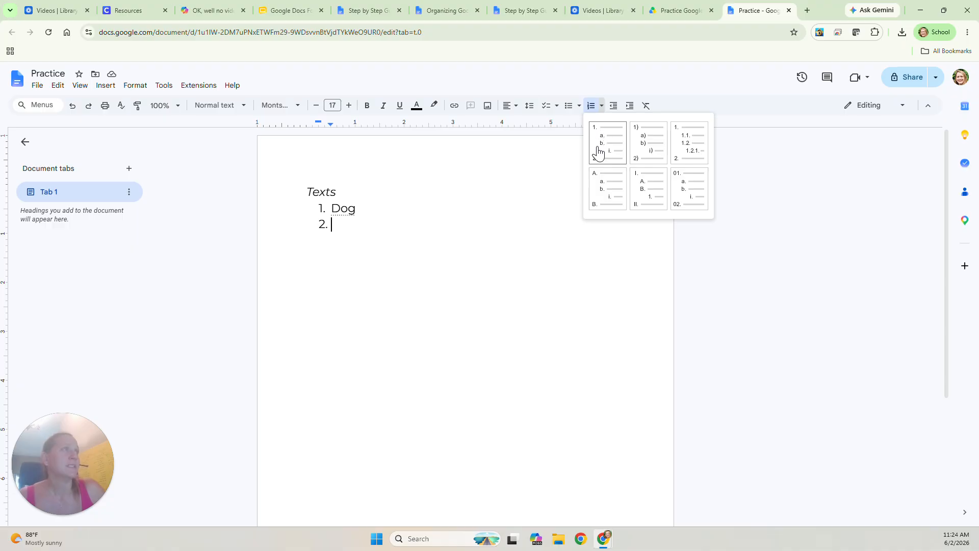
click(331, 225)
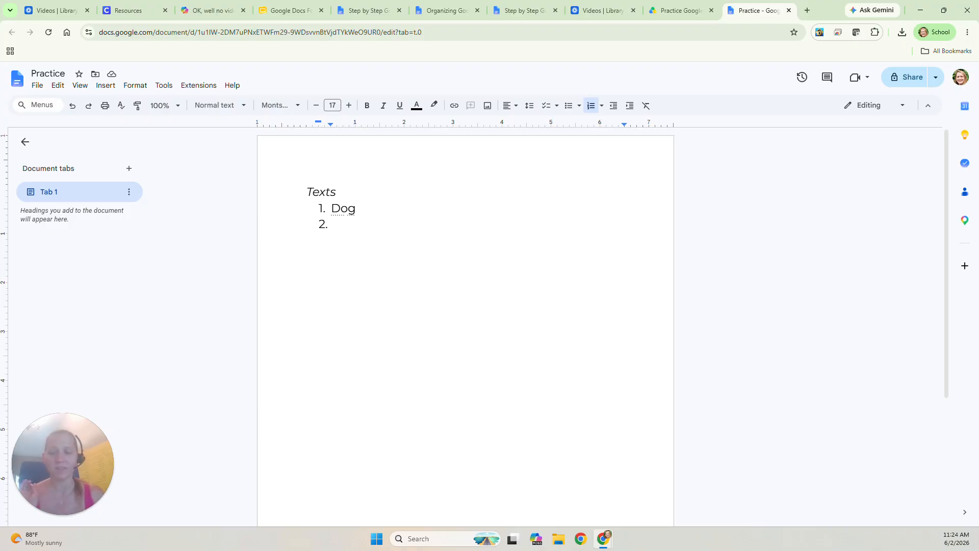
Try the empty second item as an indented checklist entry, and return it to a top-level numbered item
key(ctrl+shift+9)
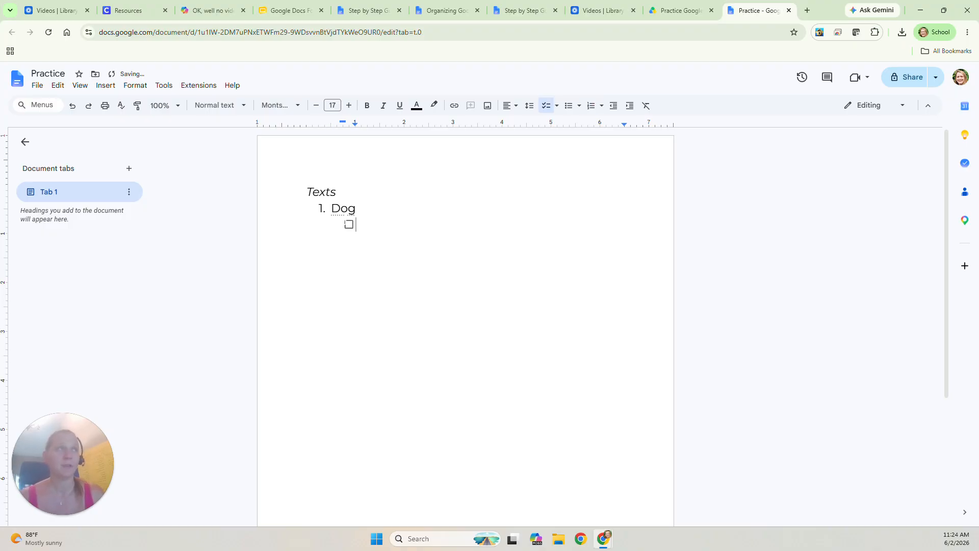
click(580, 105)
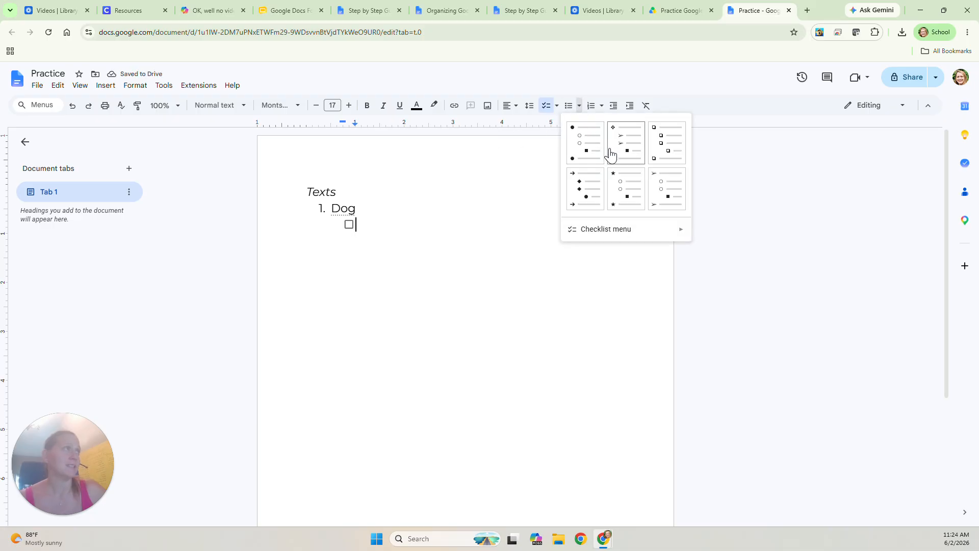
click(591, 108)
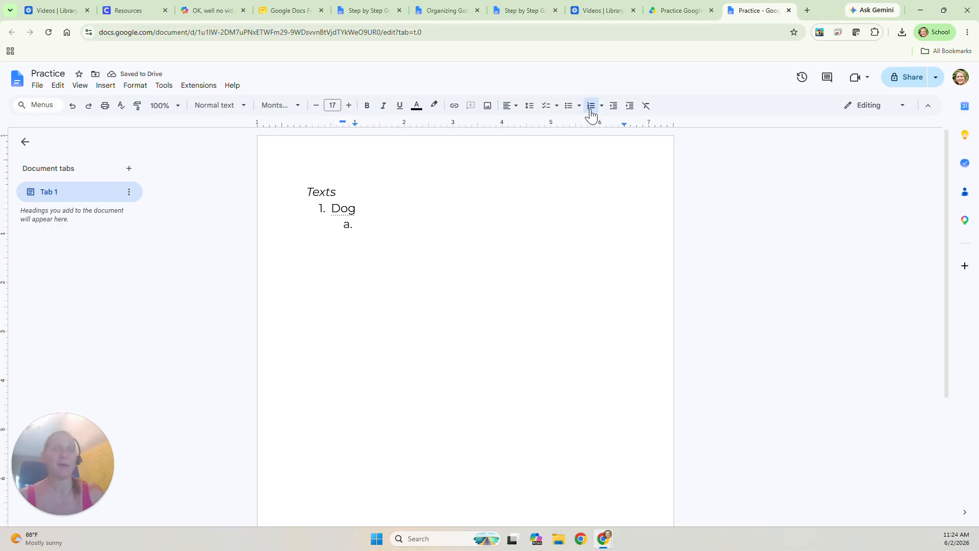
key(shift+Tab)
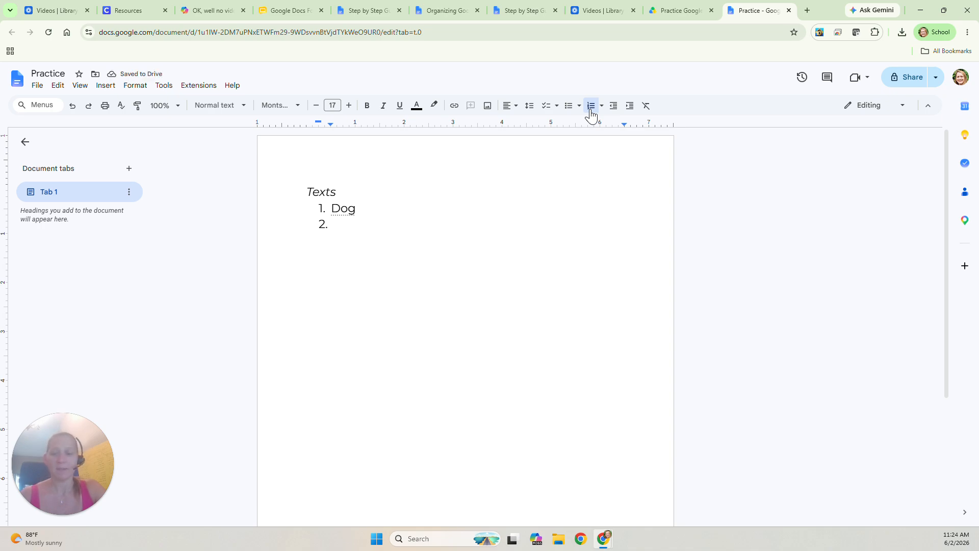
Indent the empty second item and enter "Cat" and "Dog" as lettered sub-items under the first item
key(Tab)
text(cat)
key(Return)
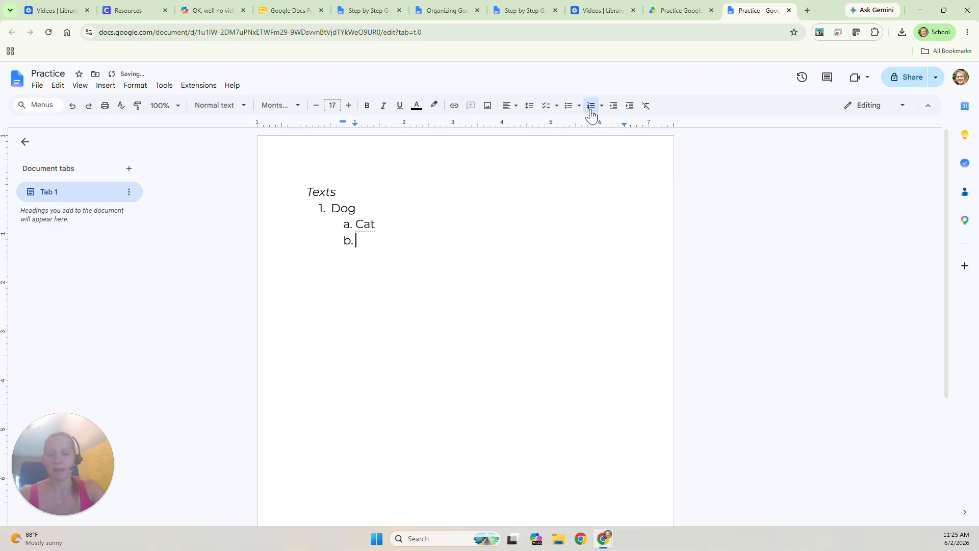
text(dog)
key(Return)
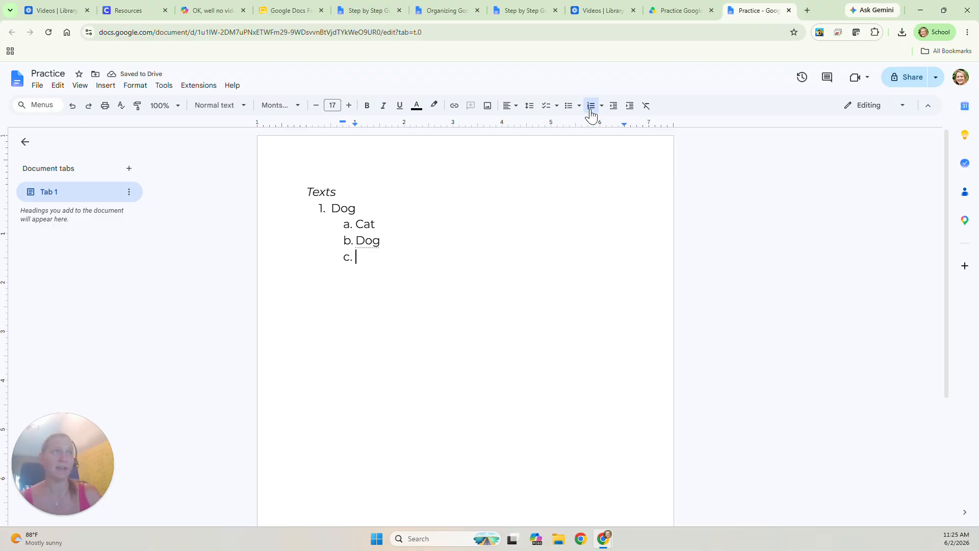
End the lettered sub-list after "Dog" and return to an empty top-level item numbered 2
key(Return)
key(Return)
key(BackSpace)
key(Return)
key(Return)
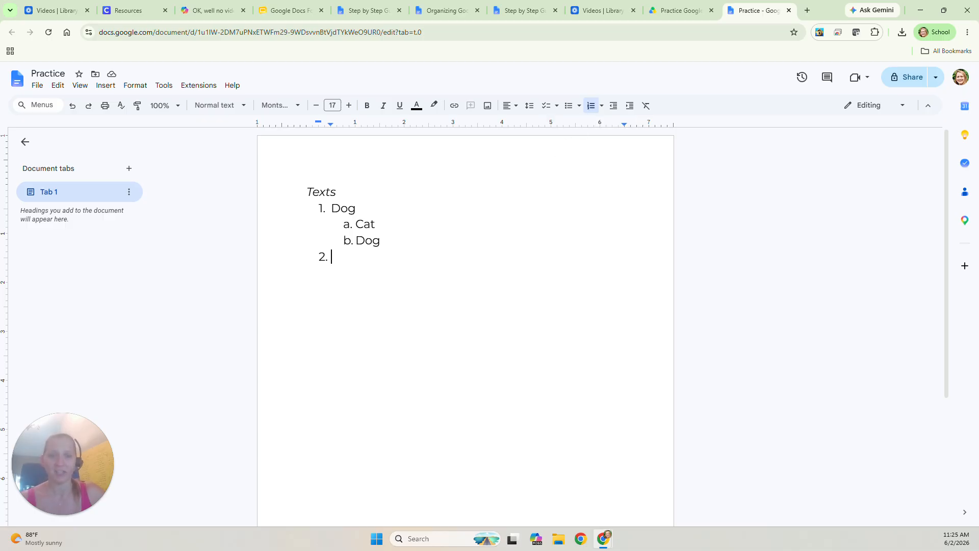
Select the lines from "Texts" through the lettered "Dog" item, try center and right alignment, and justify them
drag(332, 257, 307, 189)
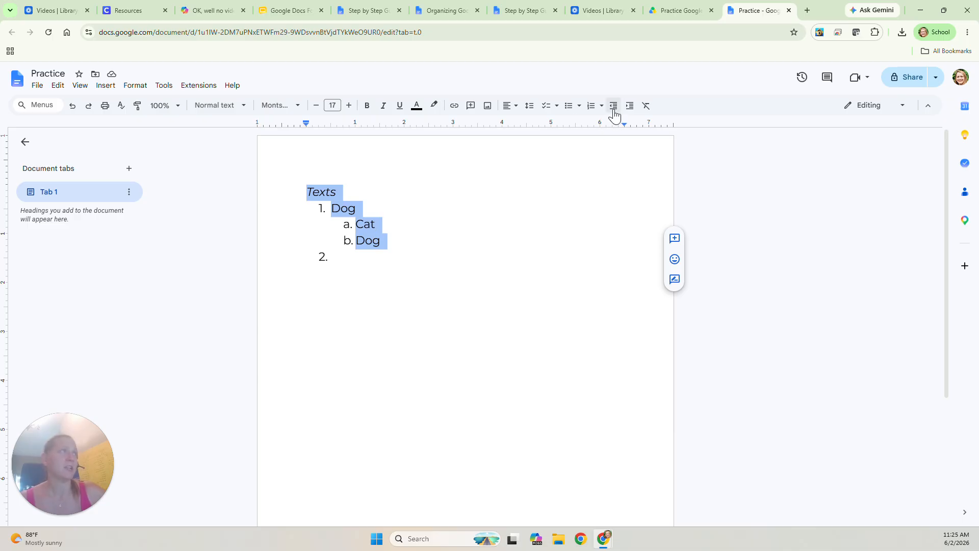
click(516, 111)
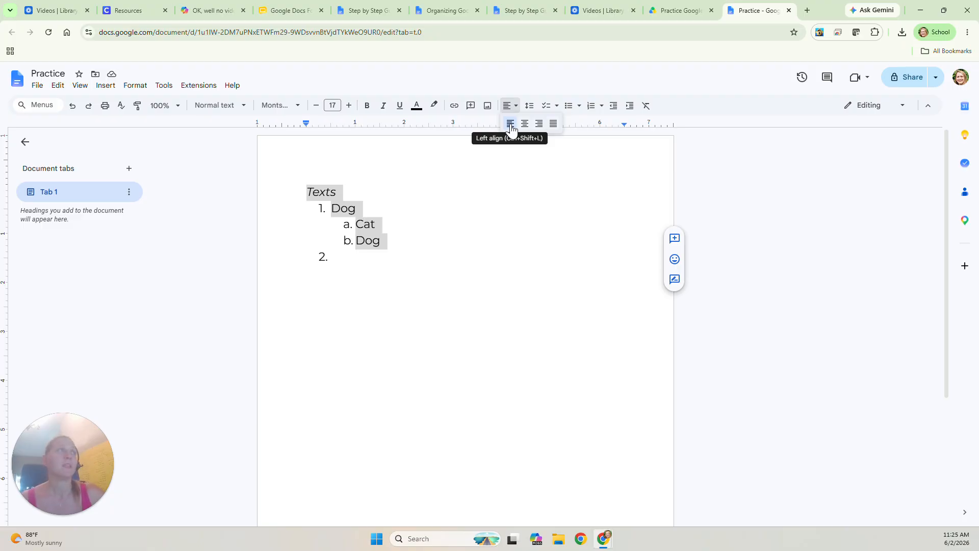
click(524, 124)
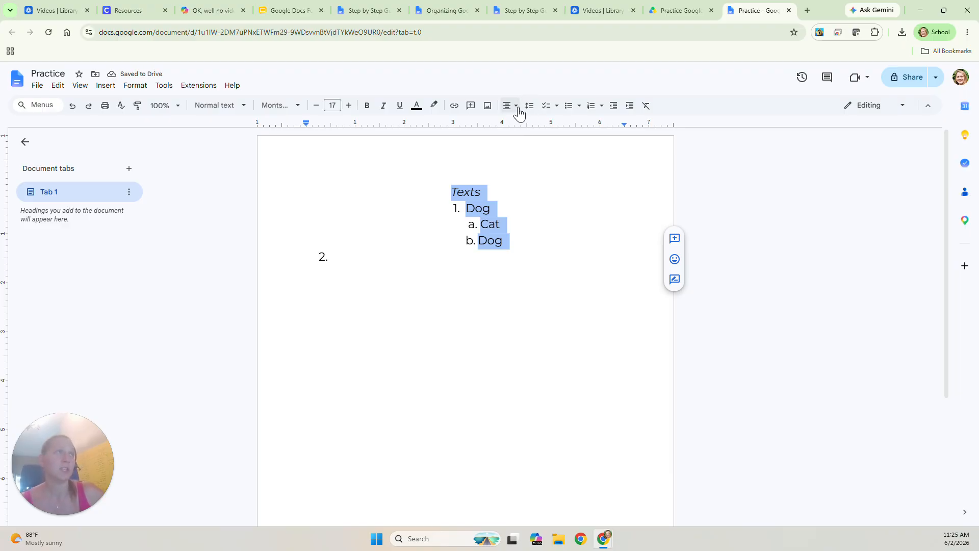
click(518, 109)
click(534, 126)
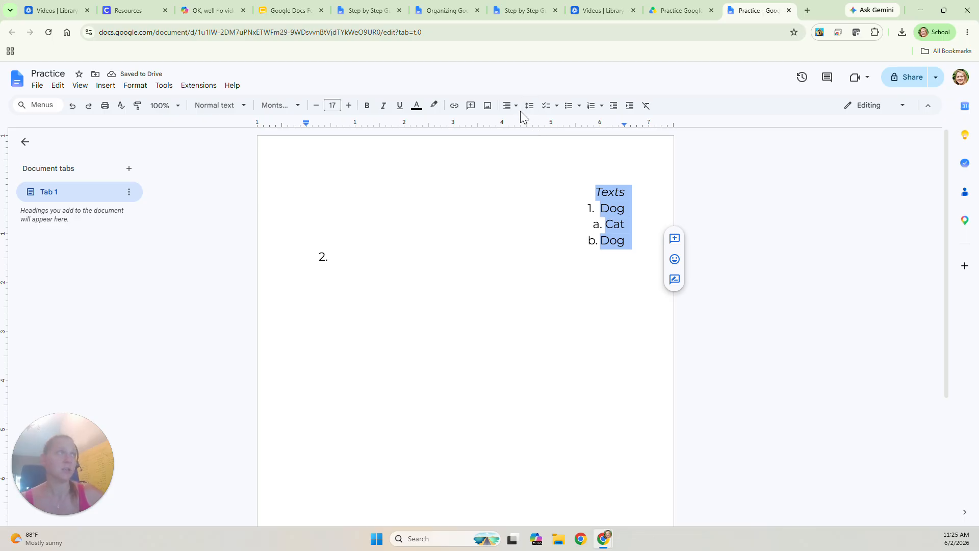
click(518, 108)
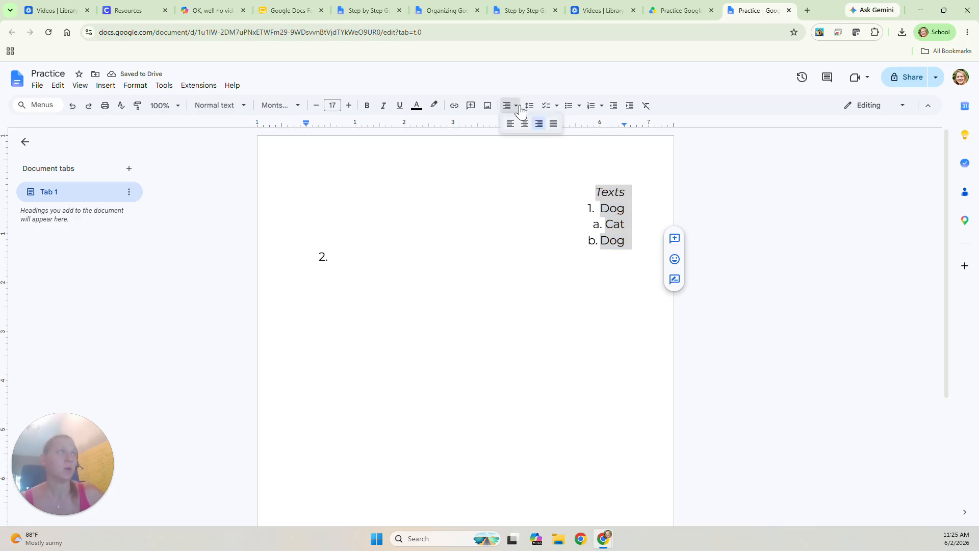
click(554, 124)
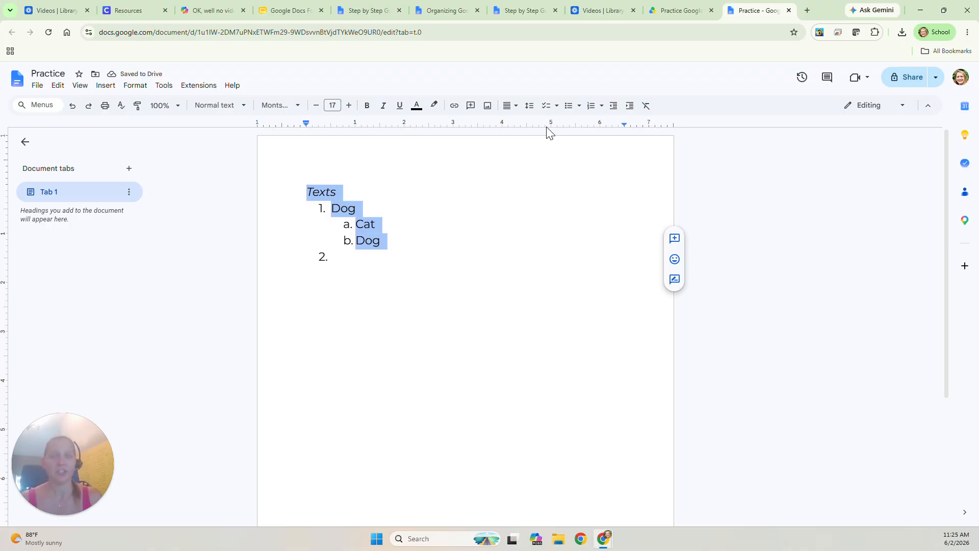
Try double line spacing on the selected lines, and set their spacing to single
click(529, 107)
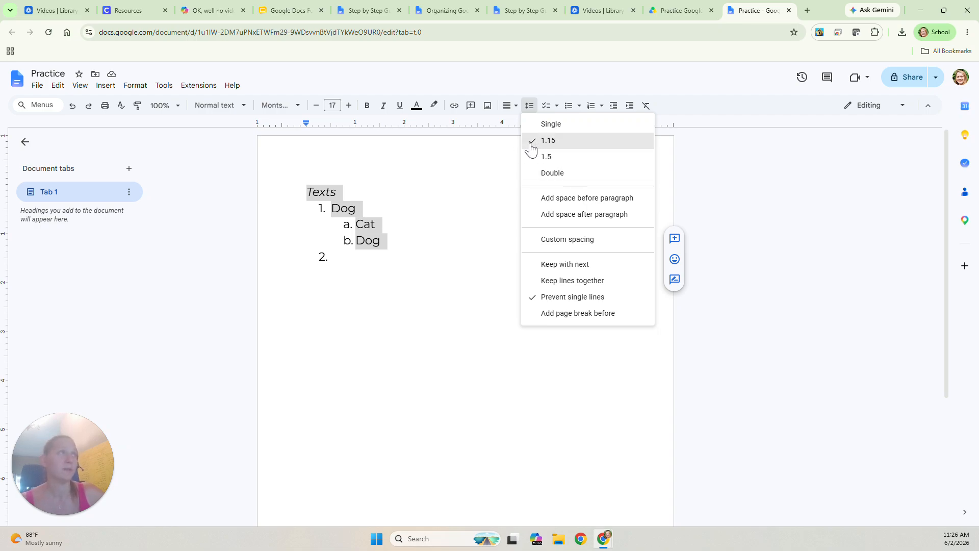
click(559, 174)
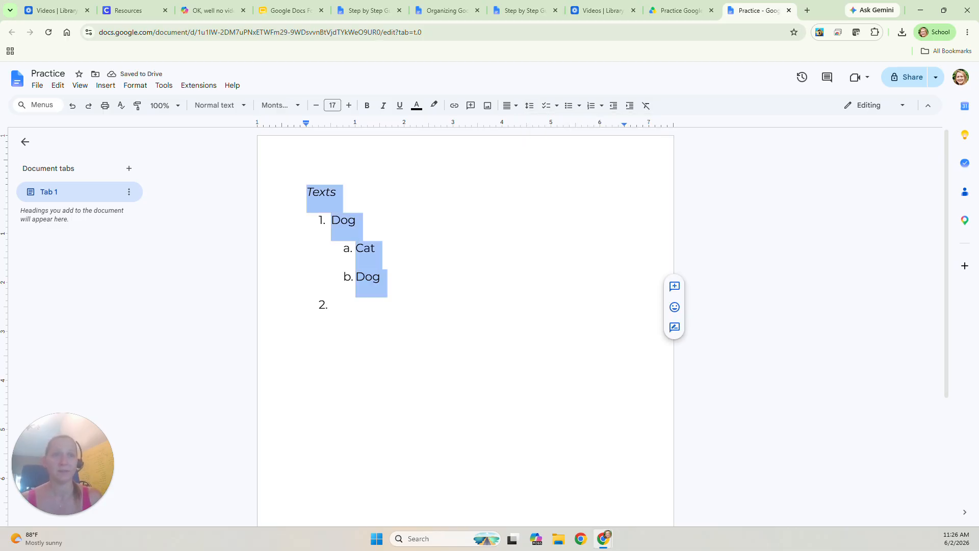
click(531, 106)
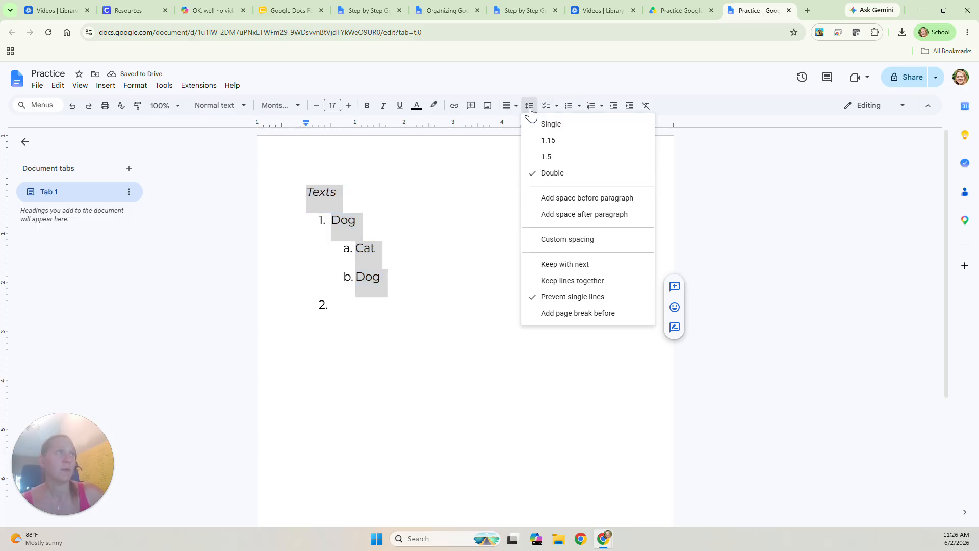
click(550, 125)
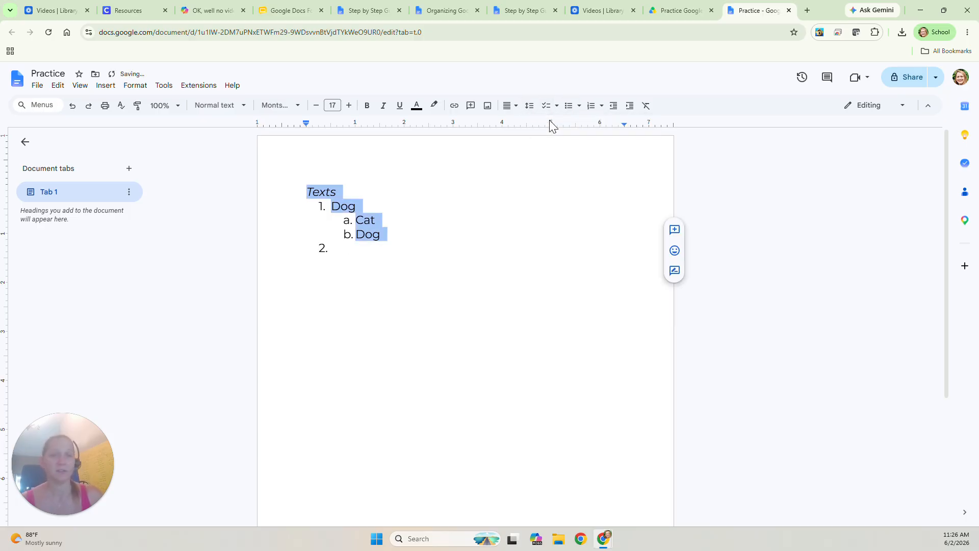